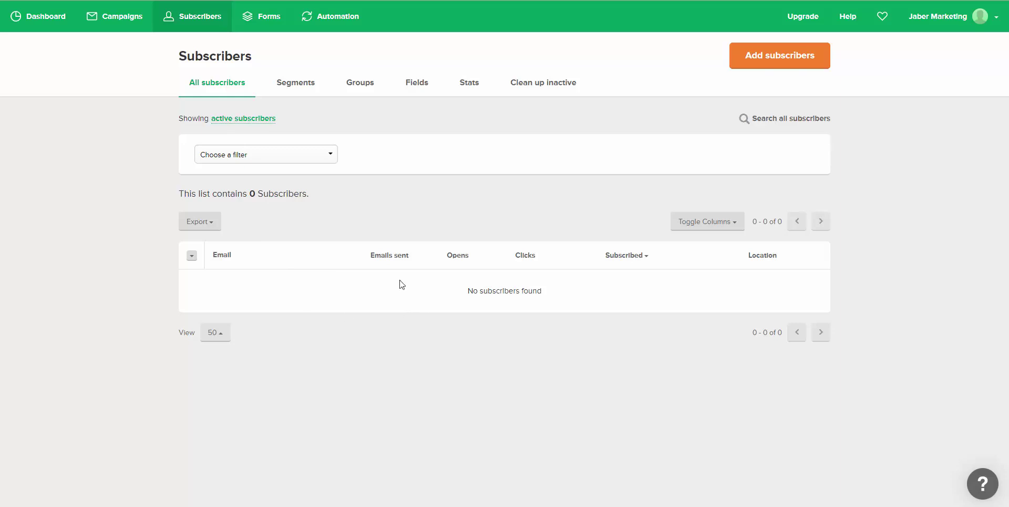
Step: Show the Groups list on MailerLite's Subscribers page
click(352, 92)
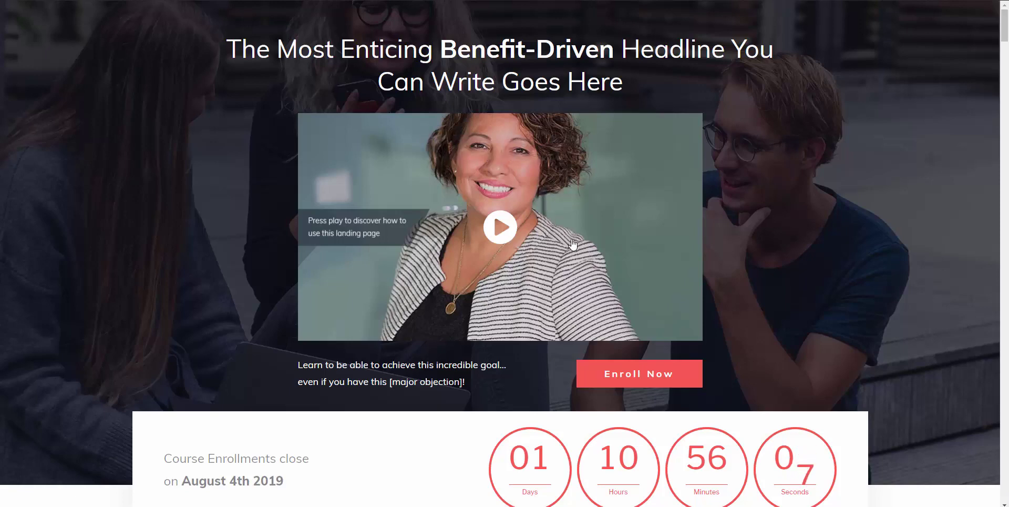
Step: Go to the $97 Course checkout and enter the buyer's first name and test card number
scroll(258, 252, down, 9)
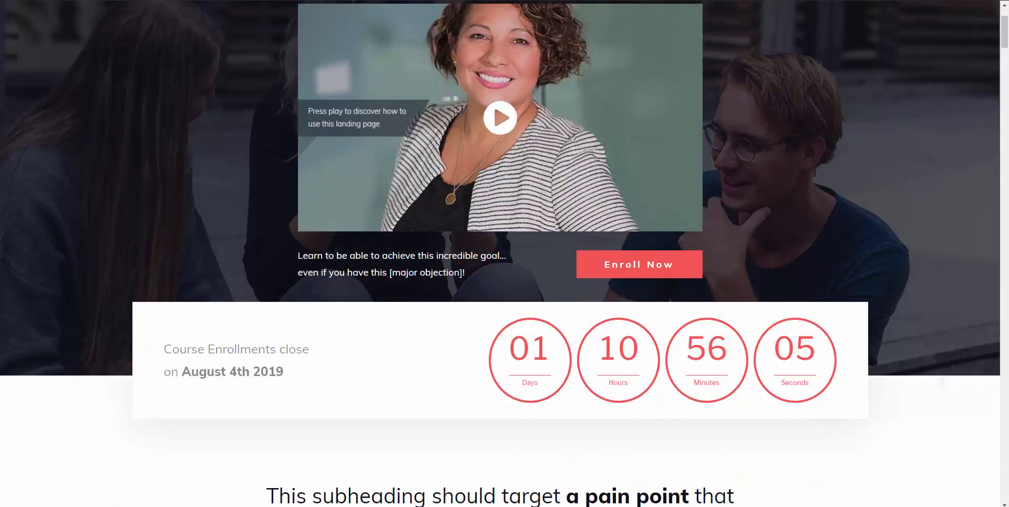
scroll(258, 252, up, 9)
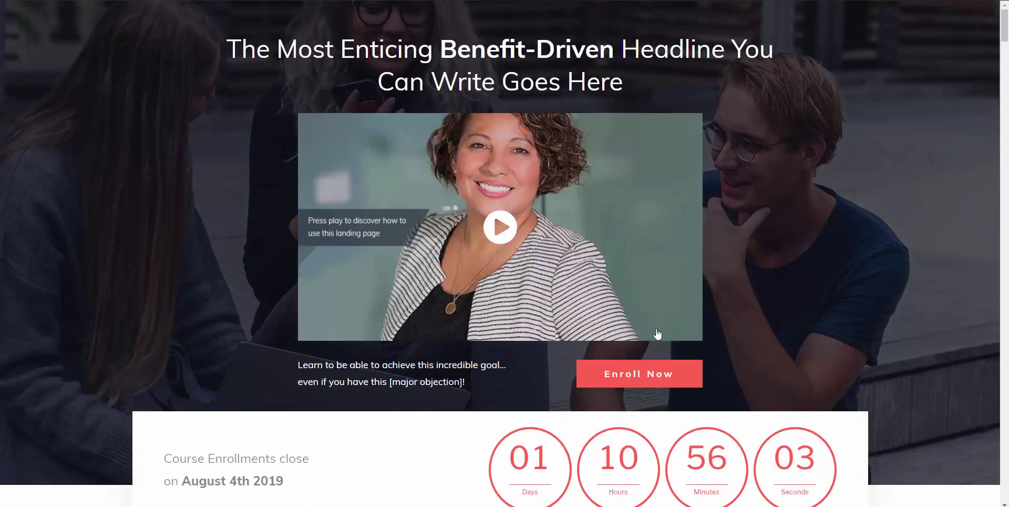
click(632, 374)
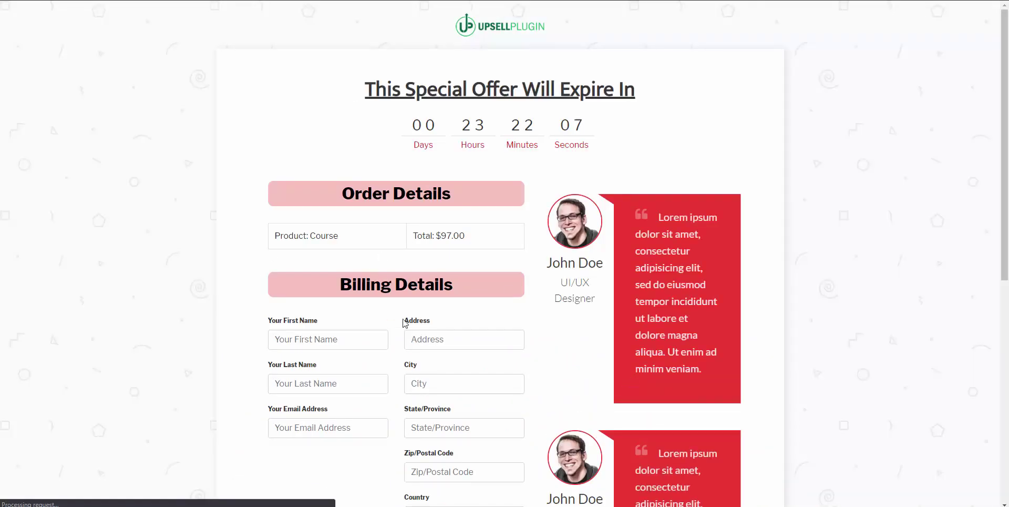
scroll(356, 271, down, 3)
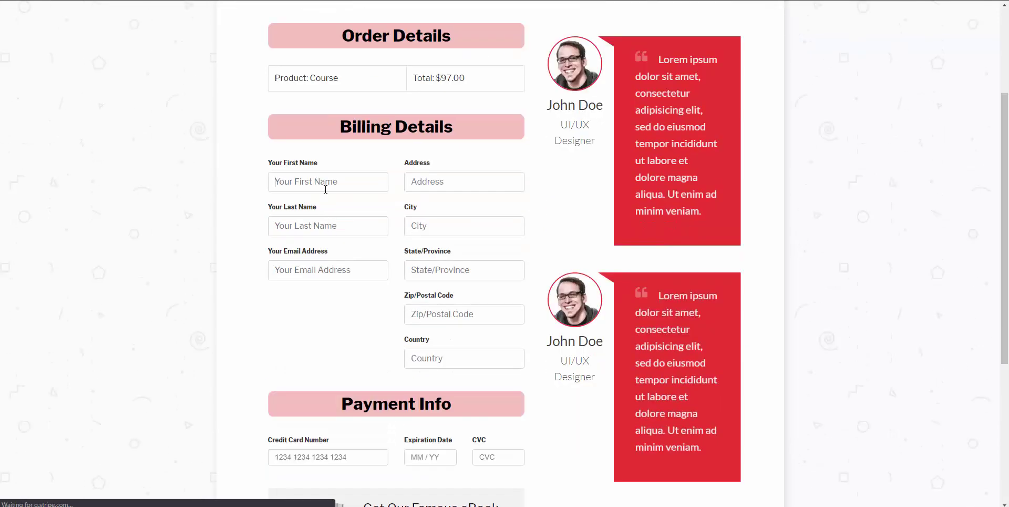
click(325, 189)
text(Eric)
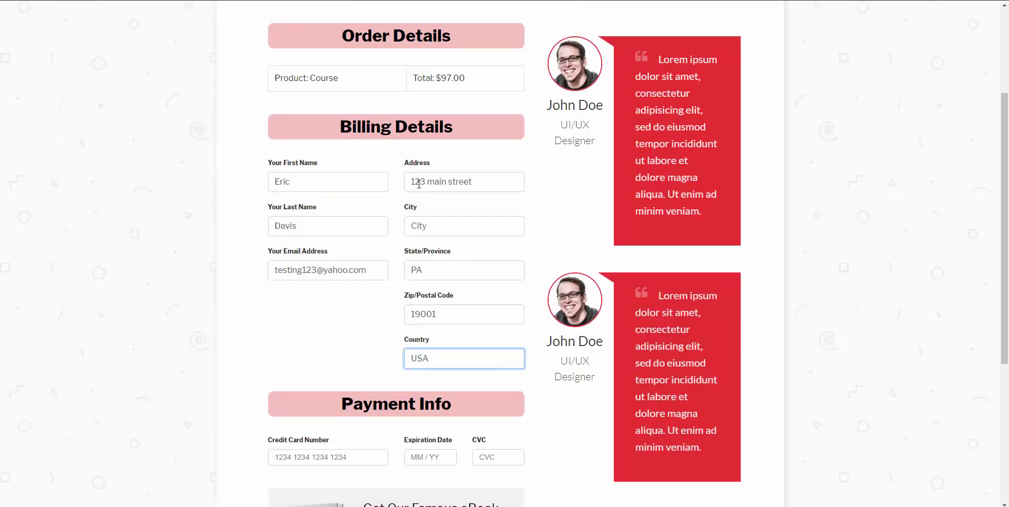
scroll(371, 241, down, 4)
click(316, 244)
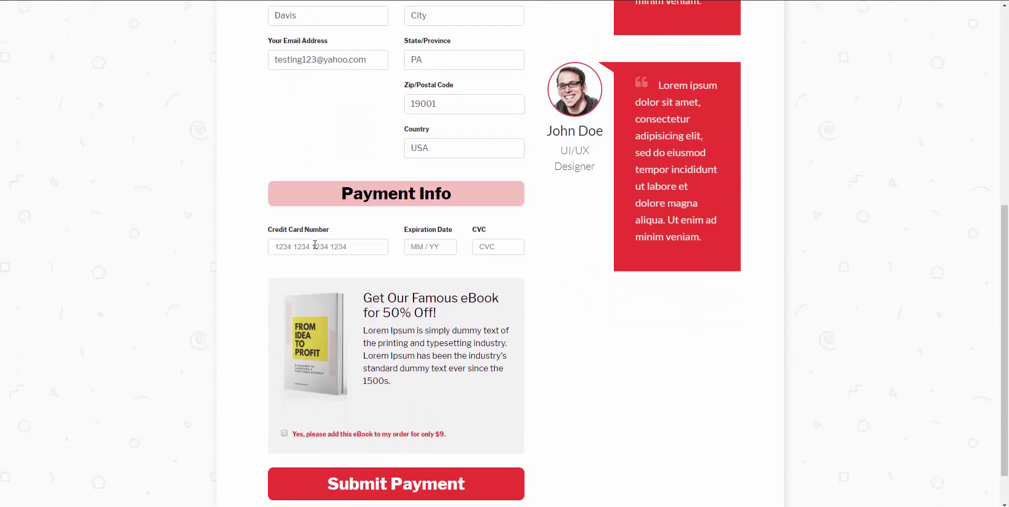
text(42012)
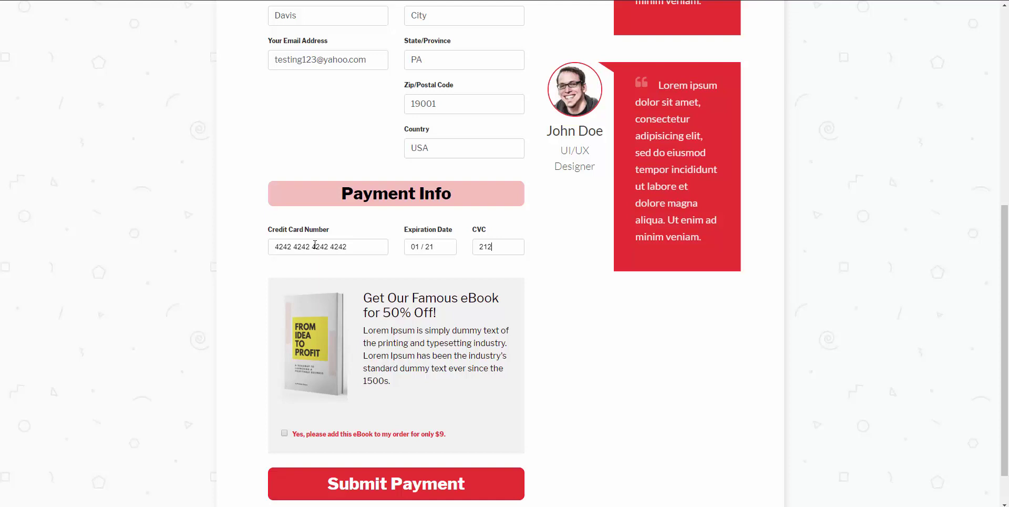
Step: Submit the payment with the $9 eBook add-on and return to MailerLite's groups
scroll(314, 244, down, 1)
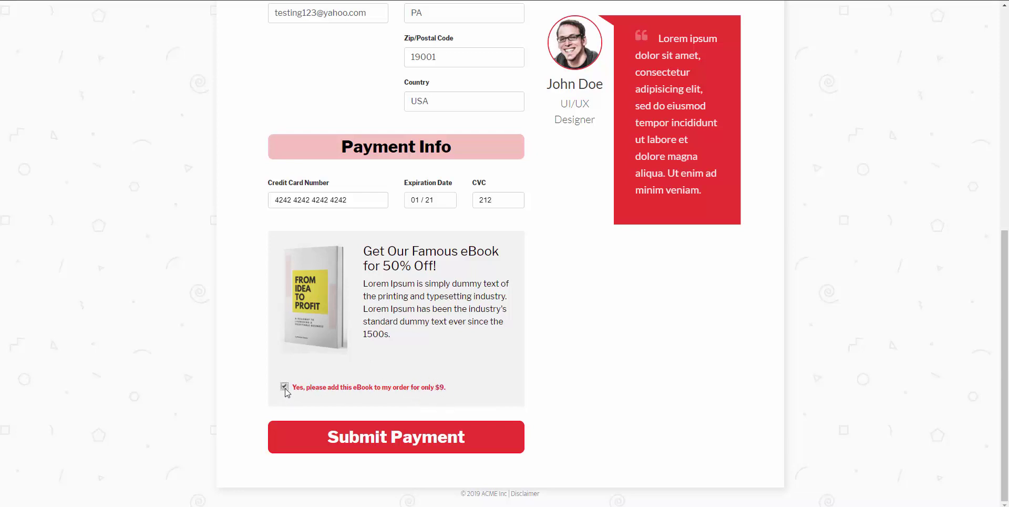
click(433, 453)
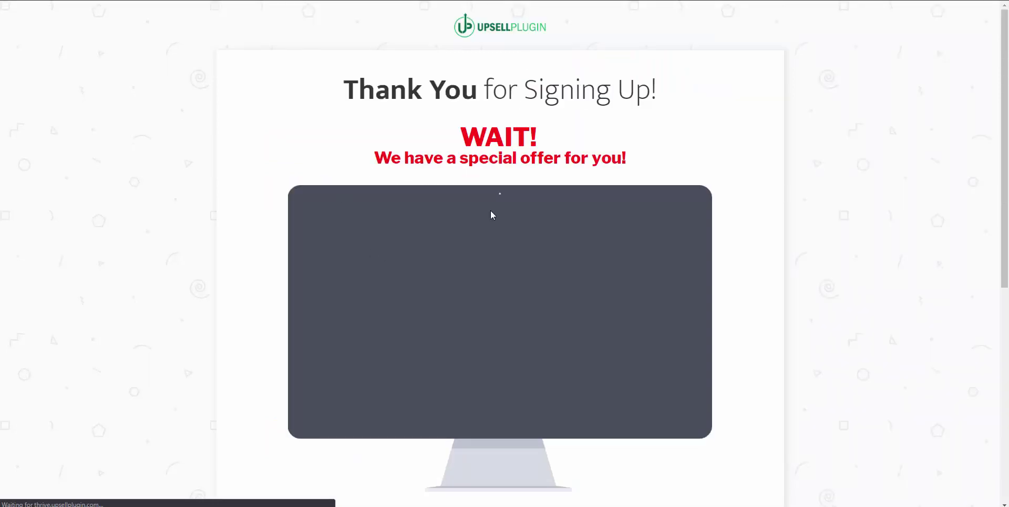
scroll(419, 261, down, 1)
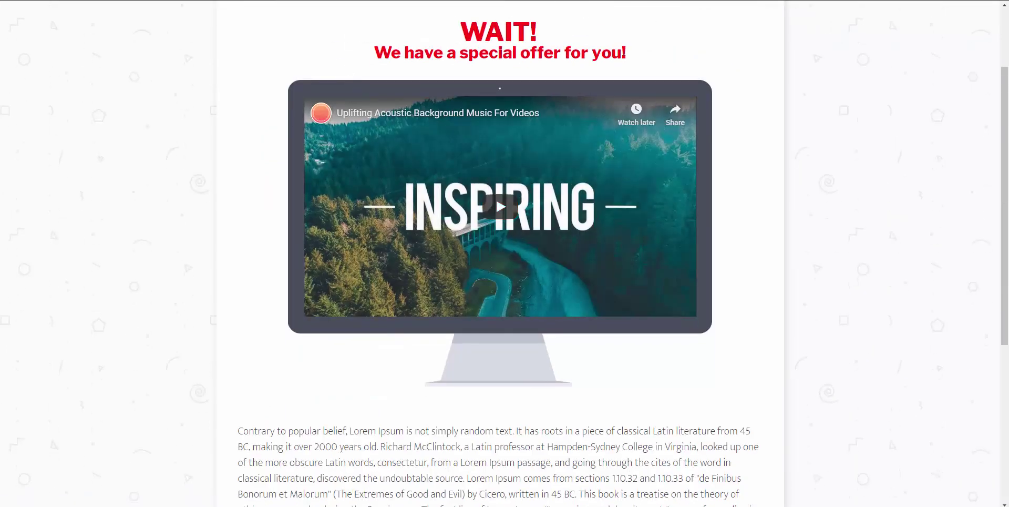
key(alt+Tab)
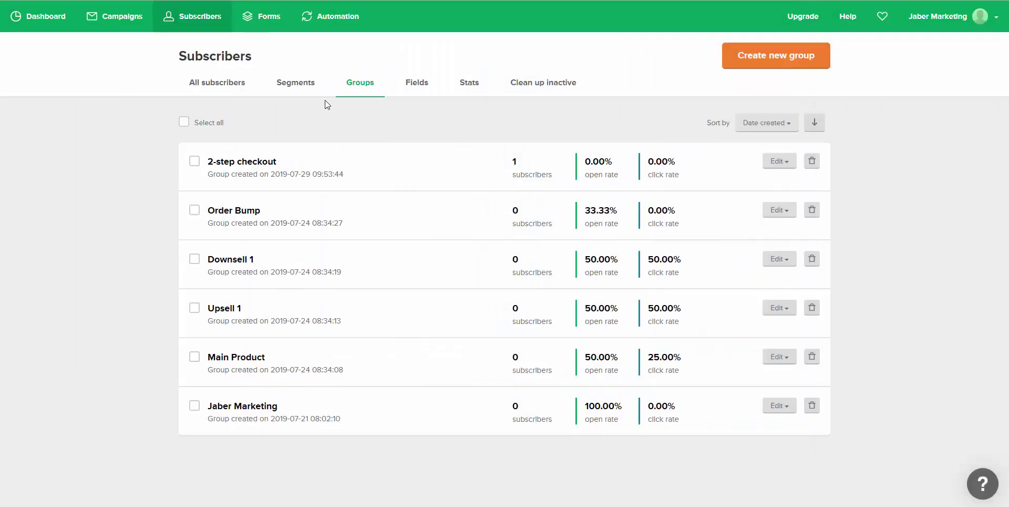
Step: Confirm the test buyer appears in the Main Product group
click(231, 86)
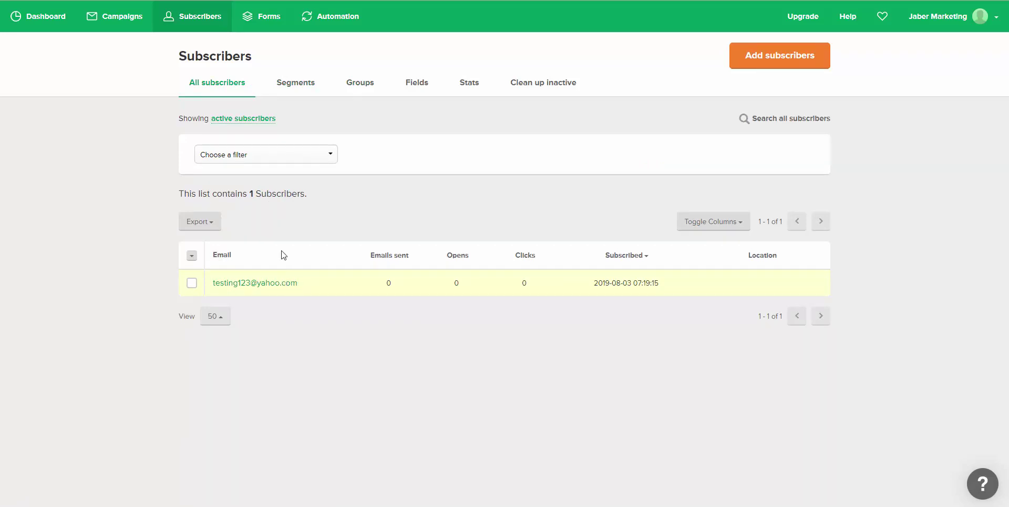
click(351, 89)
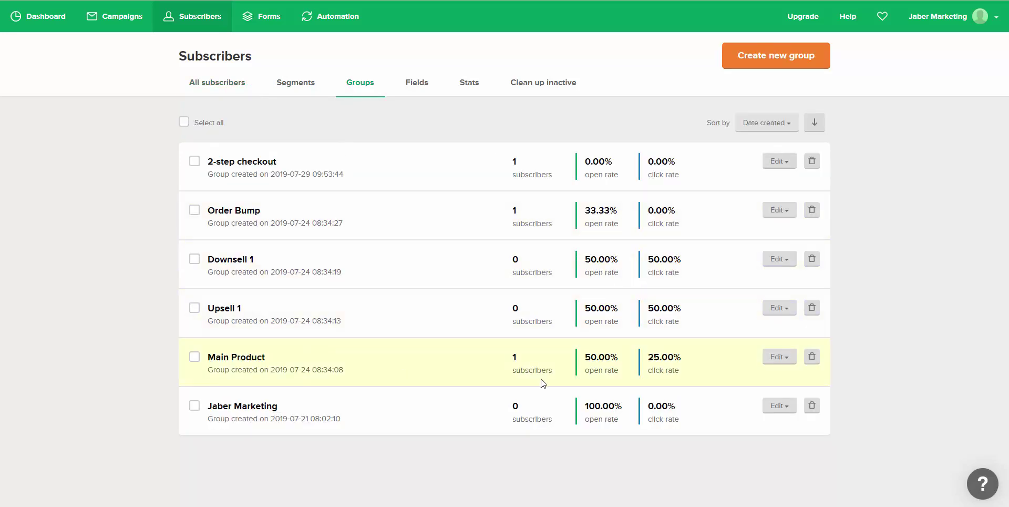
drag(501, 369, 295, 352)
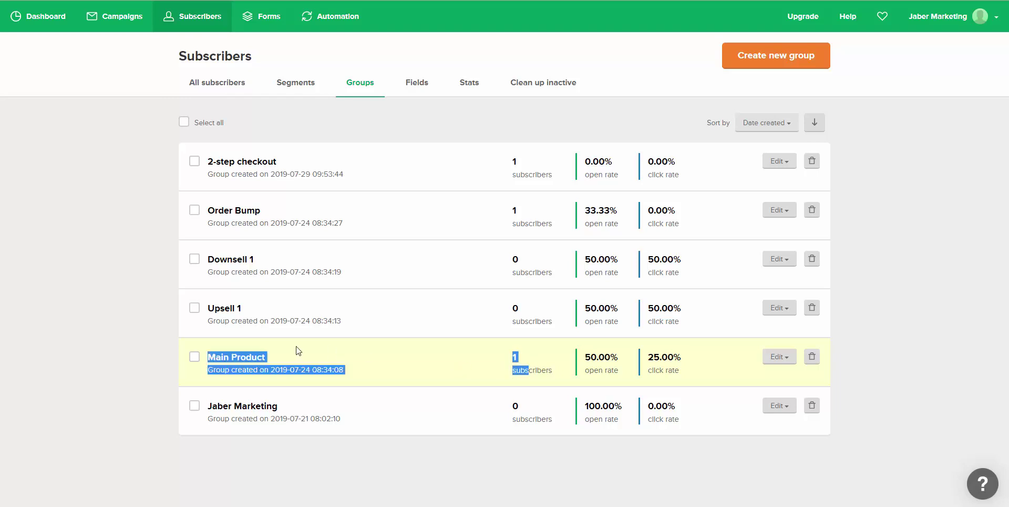
click(252, 365)
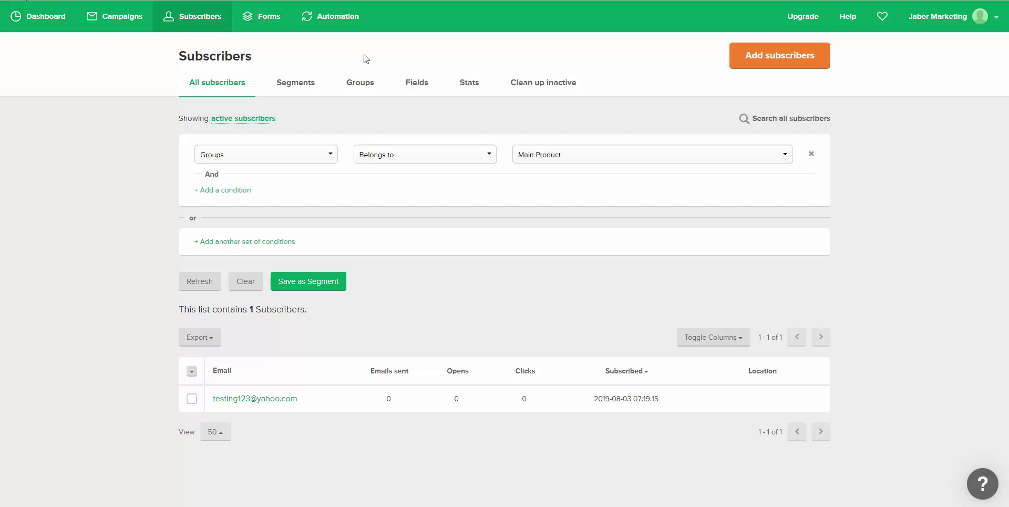
Step: Confirm the buyer is in the Order Bump group, then show the offer page full screen
click(350, 85)
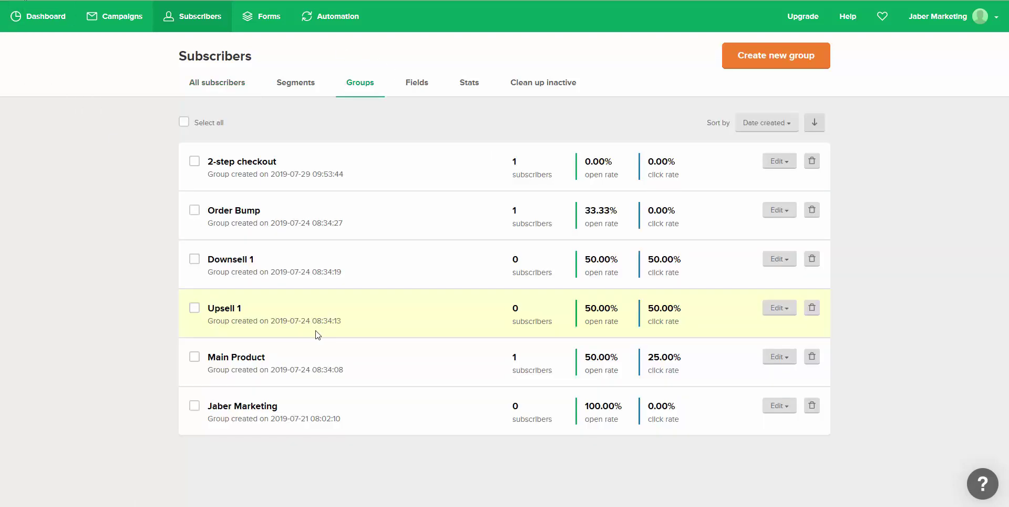
click(250, 218)
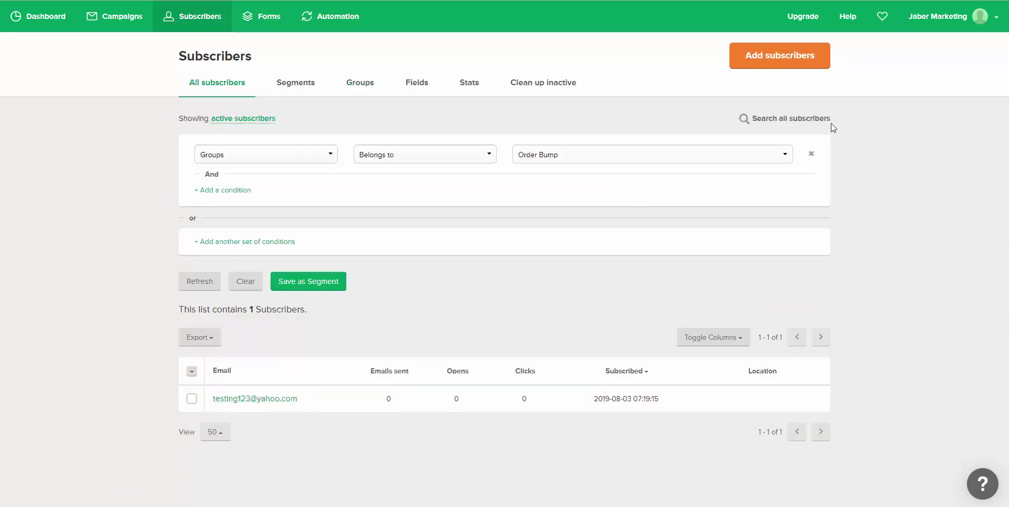
key(alt+Tab)
key(F11)
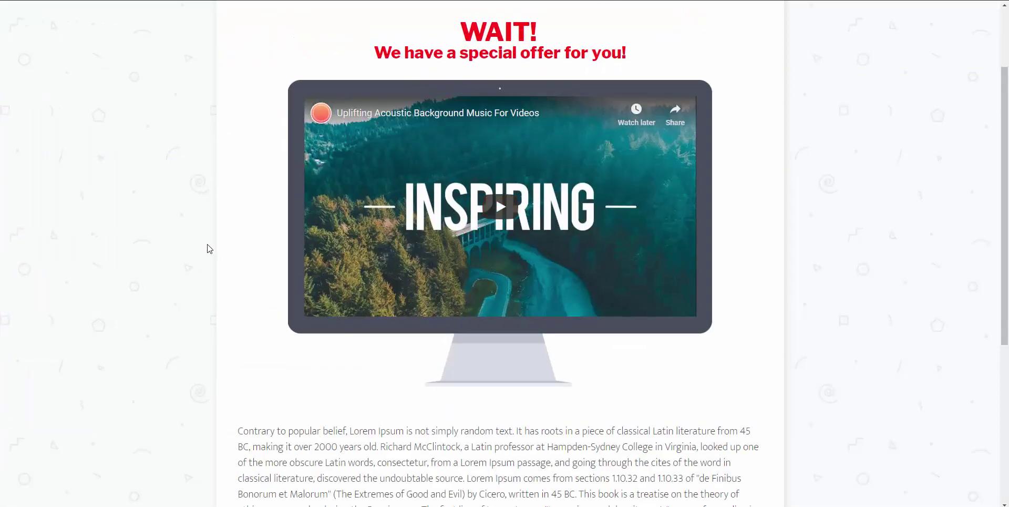
Step: Turn down the $199 upsell and accept the $49 Mini-Coaching Downsell A for a $155.00 total
scroll(208, 248, down, 5)
scroll(381, 268, up, 6)
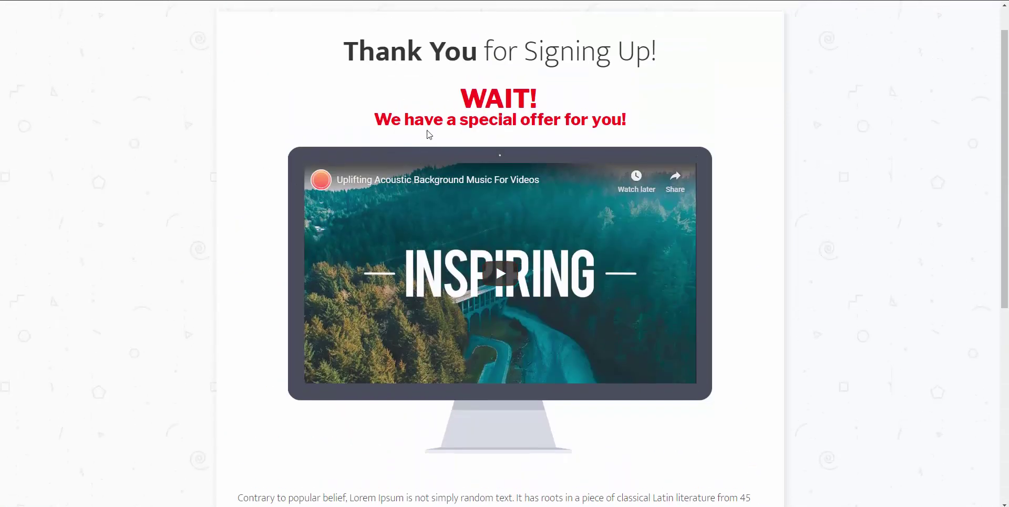
scroll(428, 127, up, 1)
scroll(399, 211, down, 2)
scroll(369, 278, down, 2)
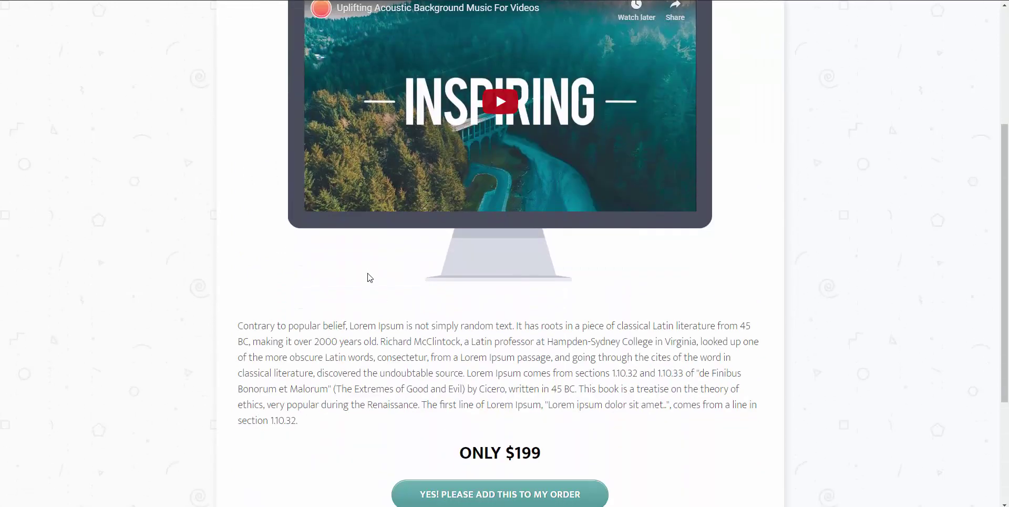
scroll(370, 277, down, 3)
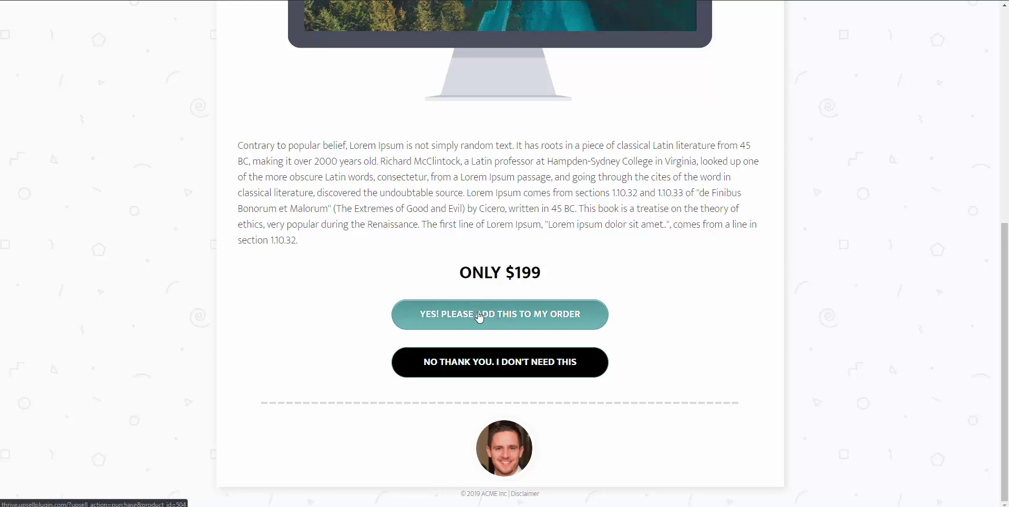
click(471, 372)
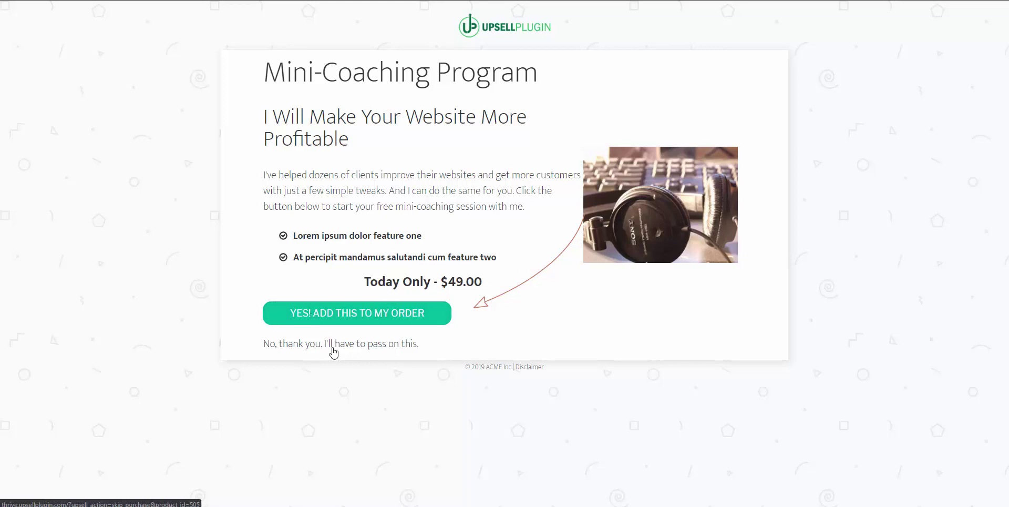
click(365, 318)
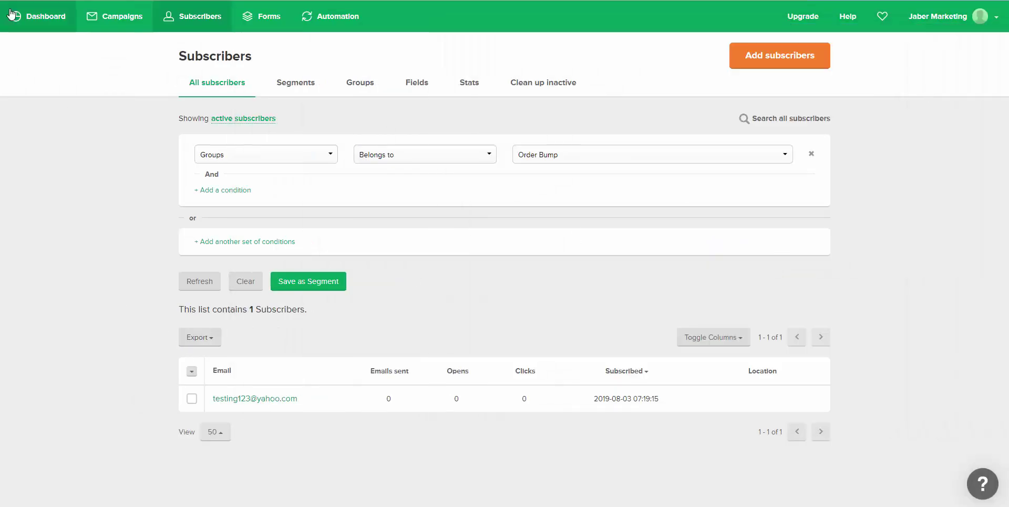
Step: Check the groups: Upsell 1 has zero subscribers, Downsell 1 lists the test buyer
click(354, 84)
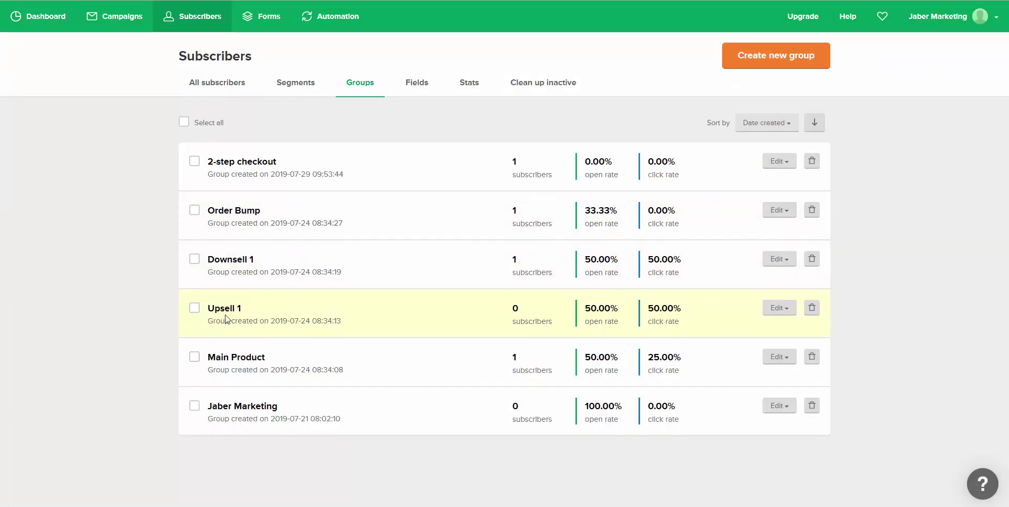
drag(518, 310, 498, 318)
click(234, 259)
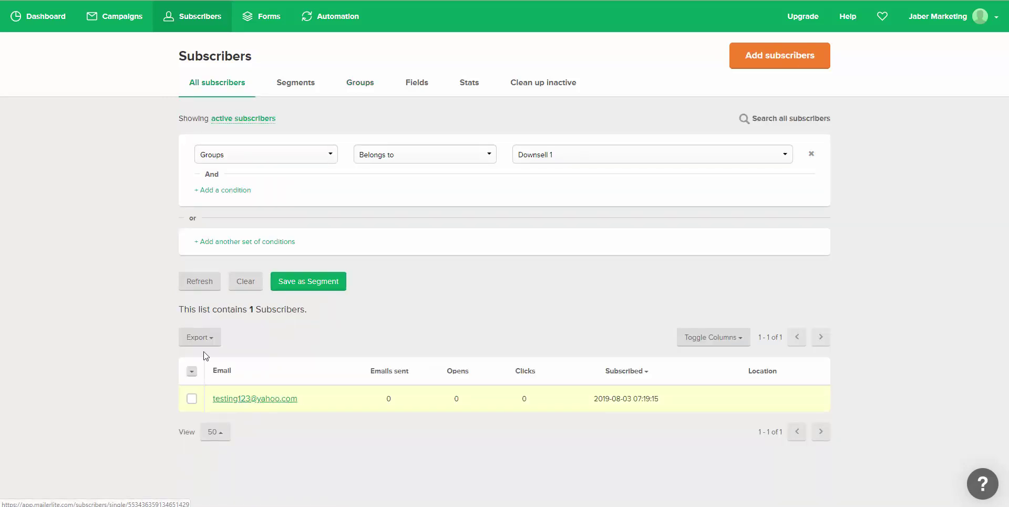
Step: Close the finished $155.00 order window to return to the course sales page
click(21, 17)
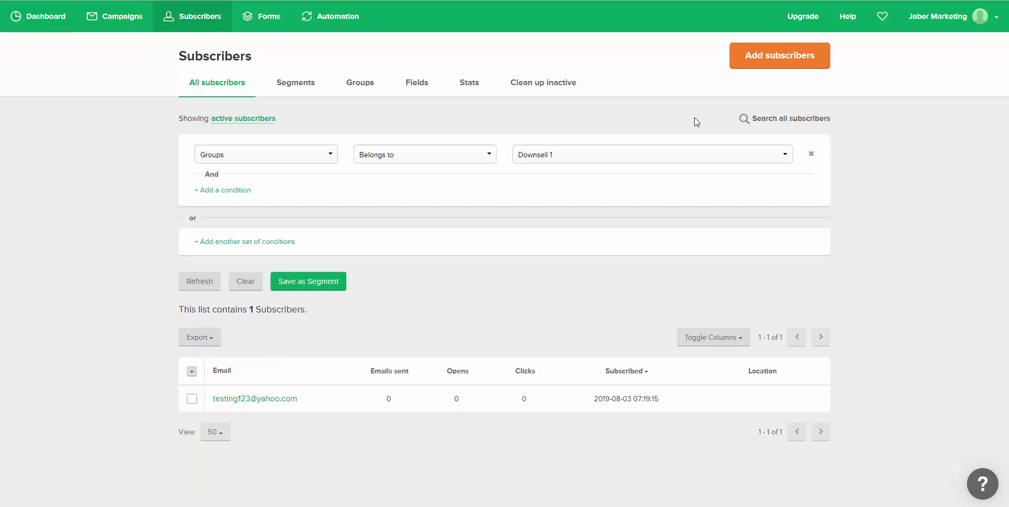
drag(693, 119, 185, 86)
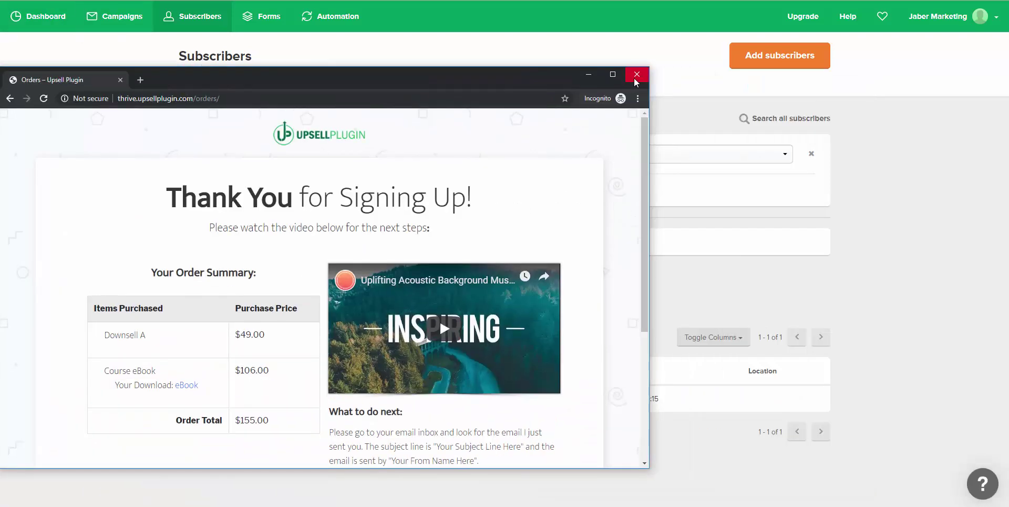
click(637, 77)
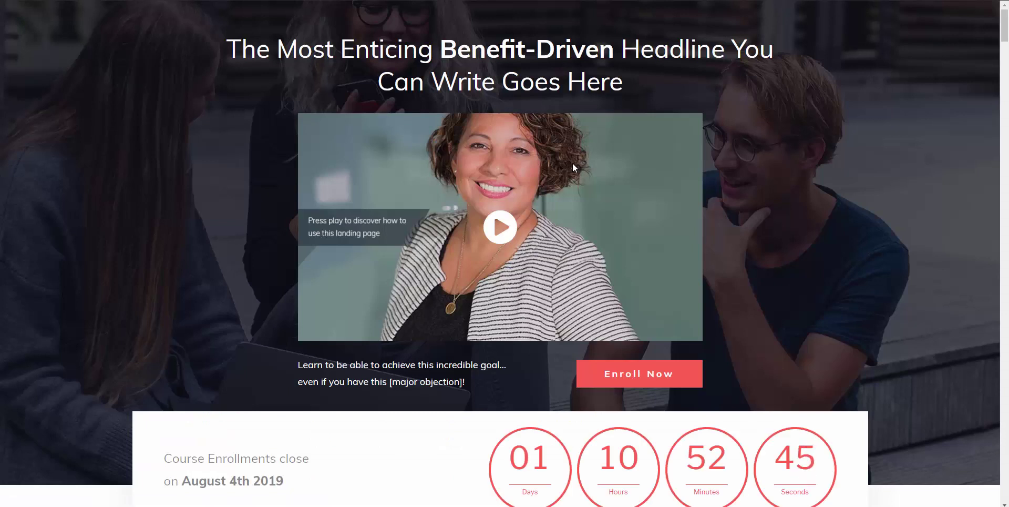
Step: On the course checkout, enter the buyer's name, email and billing address
click(622, 368)
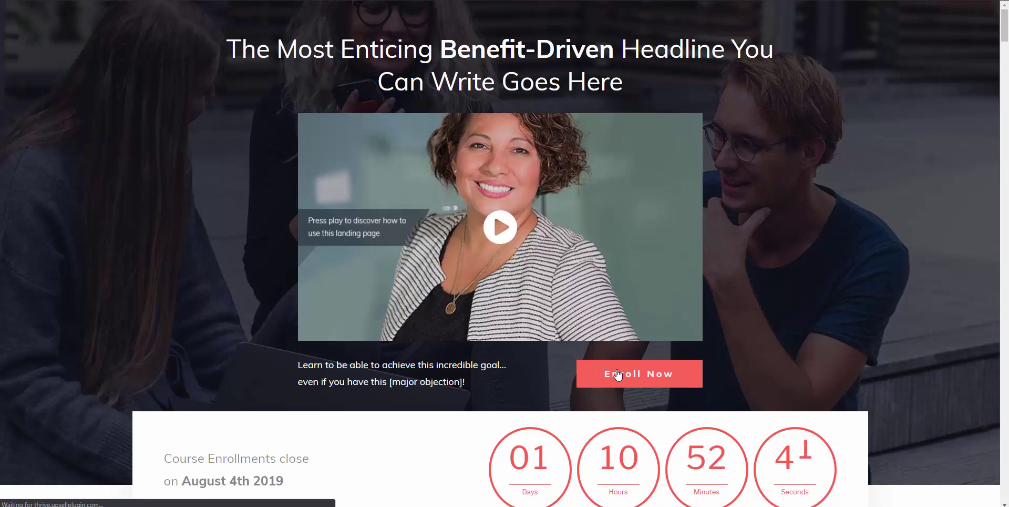
scroll(387, 295, down, 2)
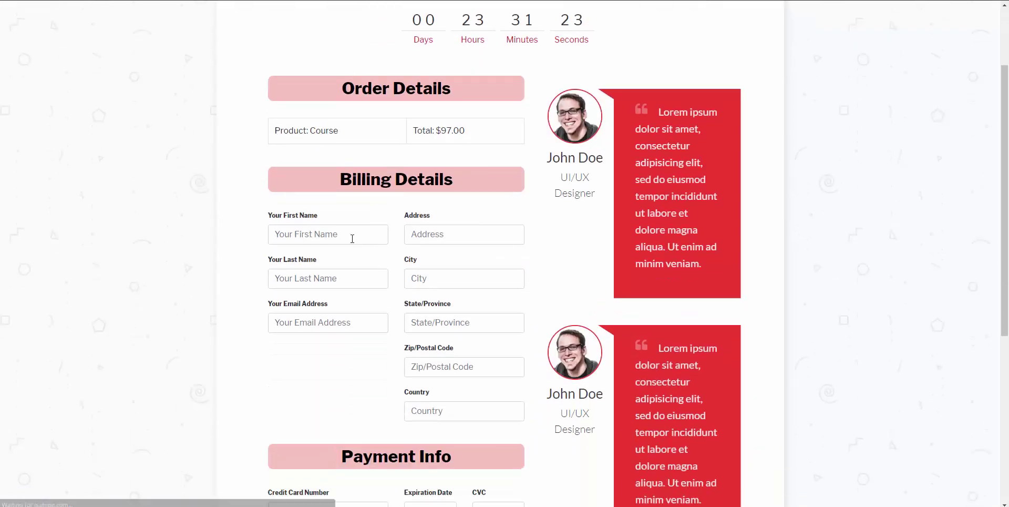
click(352, 238)
key(Tab)
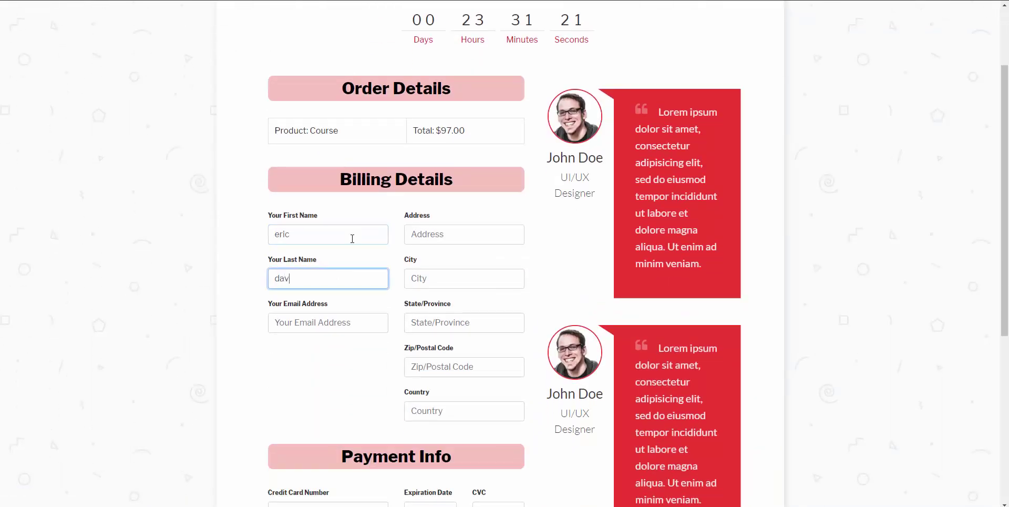
key(Tab)
key(Tab)
text(123 main street		PA	19001	USA)
scroll(333, 309, down, 4)
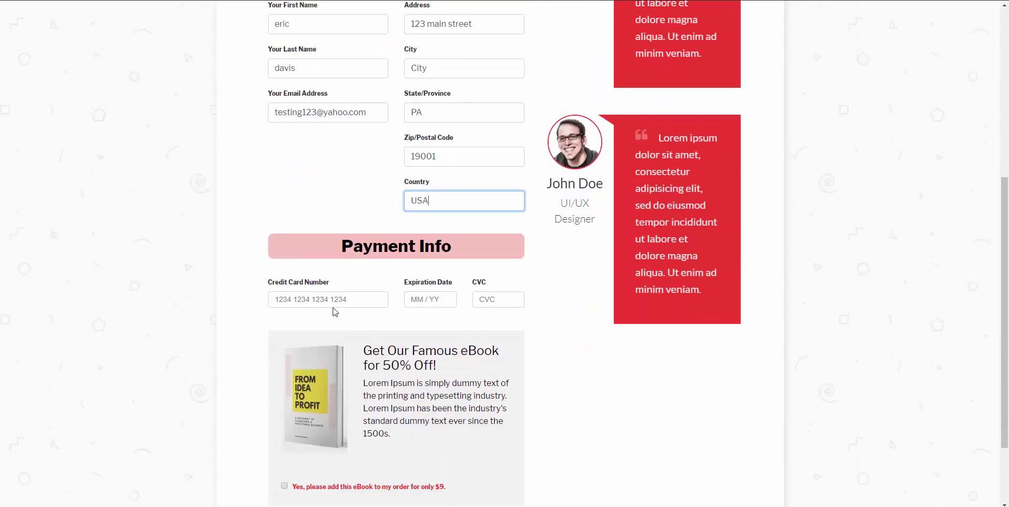
Step: Pay with the 4242 test card, then accept the $199 upsell offer
click(331, 304)
text(4242)
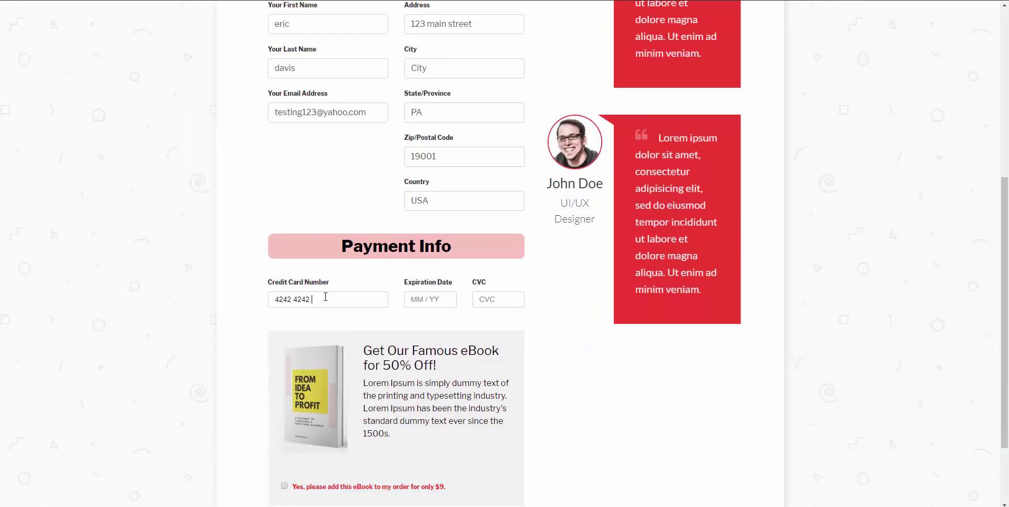
text(424202 /2122)
scroll(331, 342, down, 2)
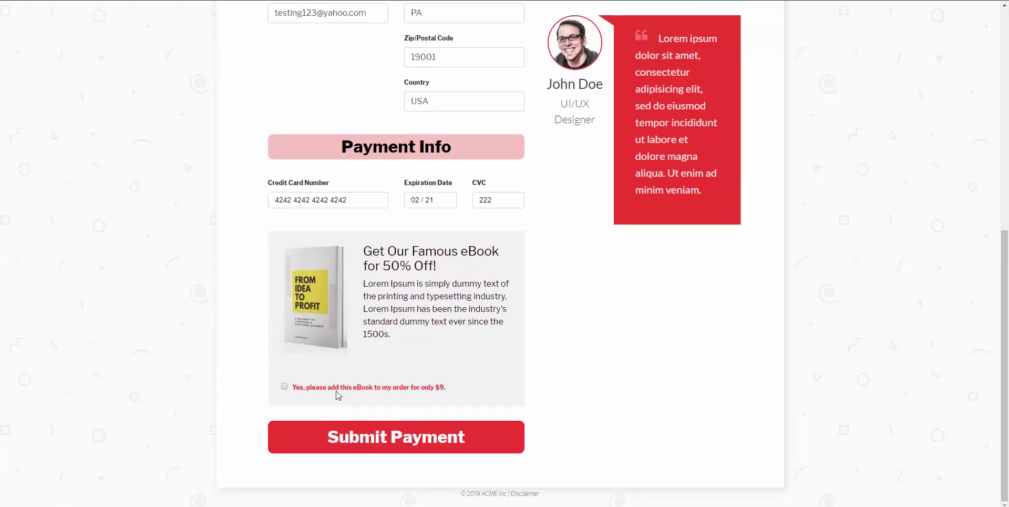
click(376, 448)
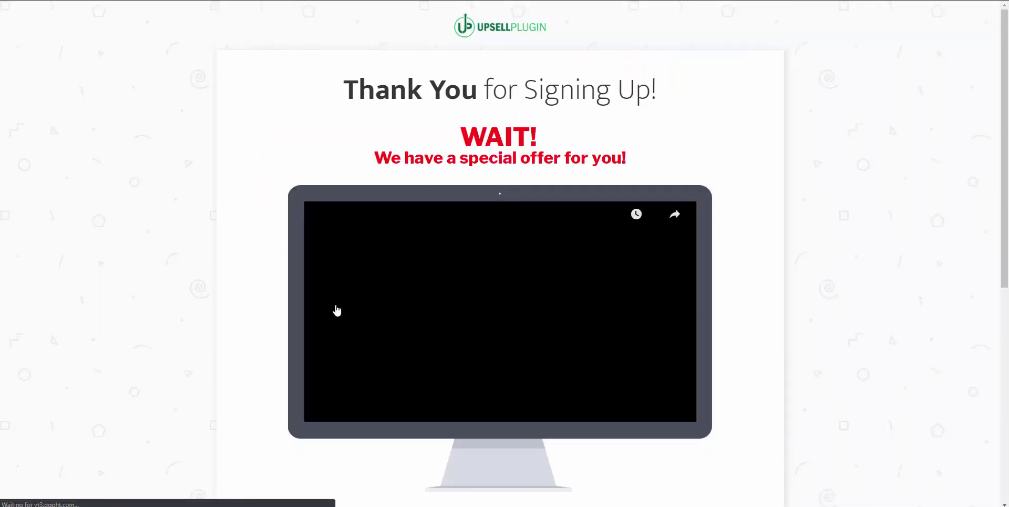
scroll(337, 310, down, 7)
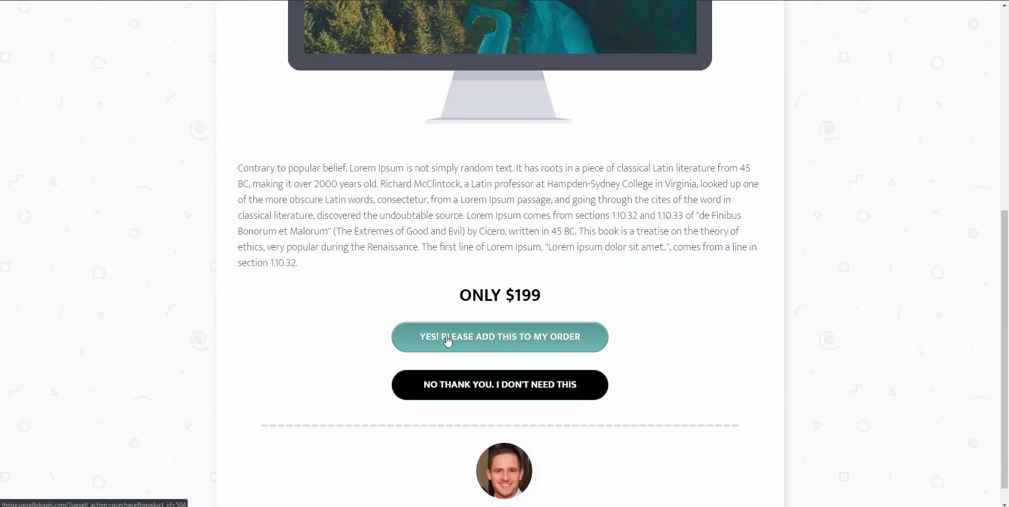
click(448, 341)
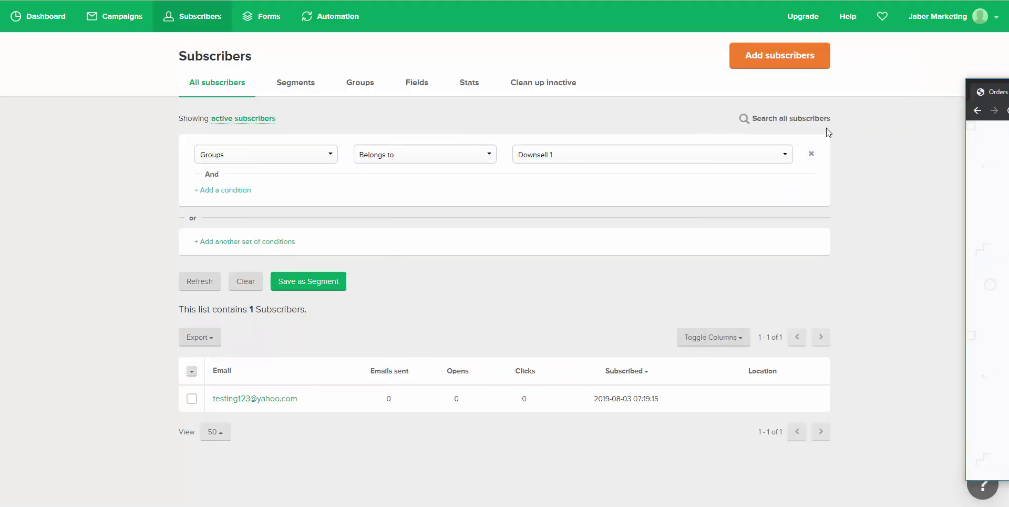
Step: Review MailerLite's groups list, then switch to the order confirmation window
click(351, 89)
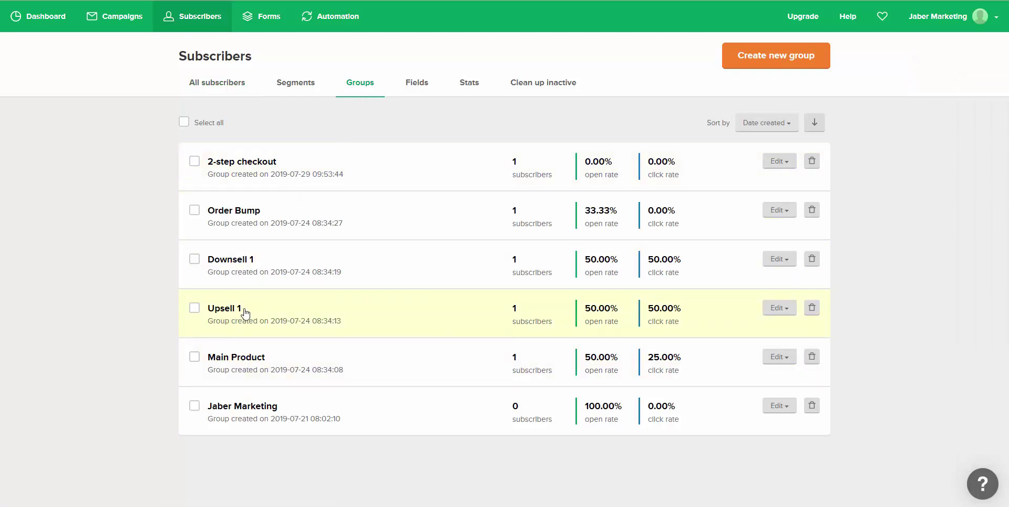
click(515, 317)
key(alt+Tab)
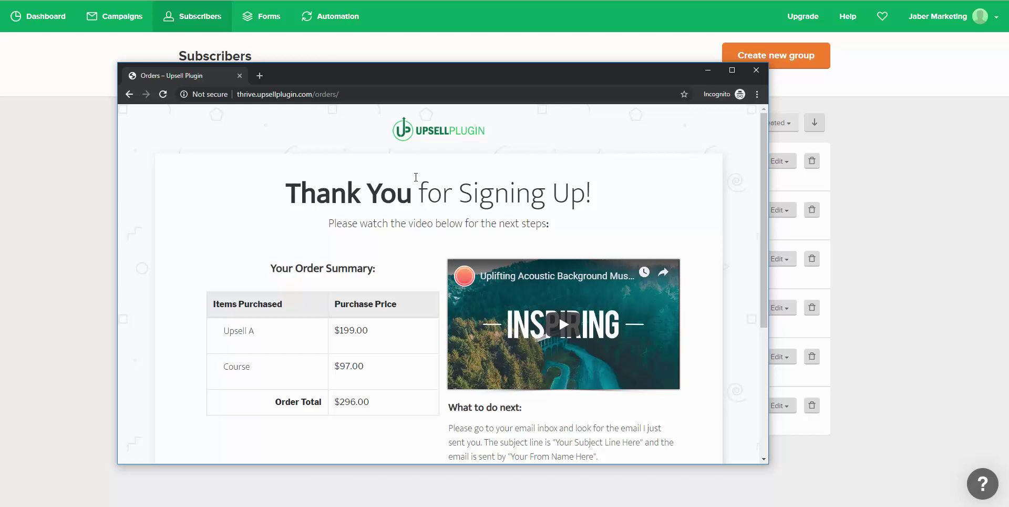
Step: Review the thank-you summary of Upsell A plus Course at $296.00, then close the order window
scroll(413, 210, down, 2)
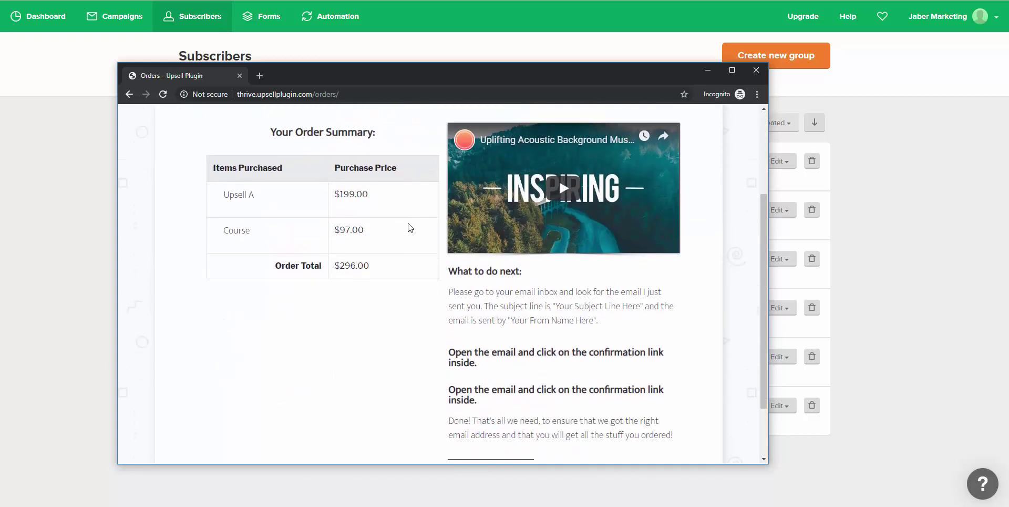
scroll(411, 223, up, 2)
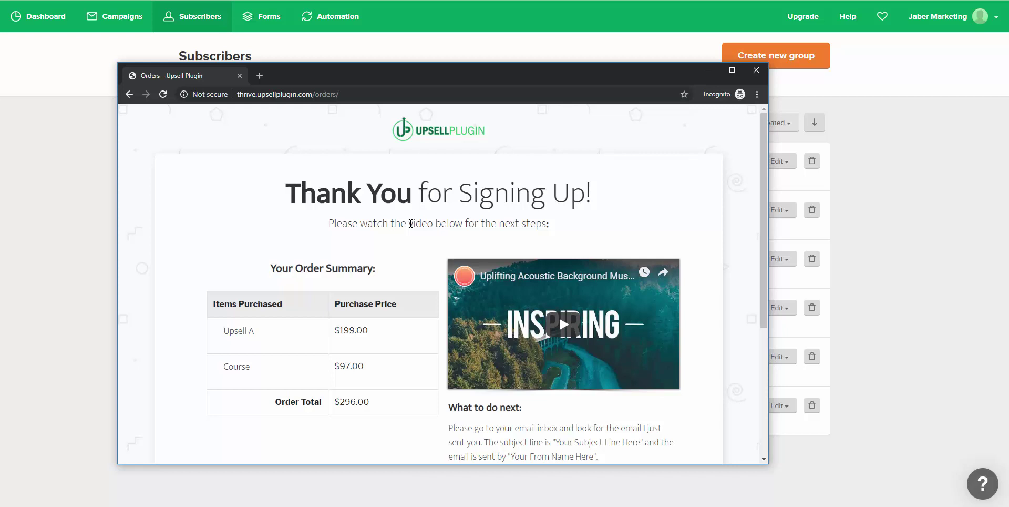
scroll(410, 222, down, 2)
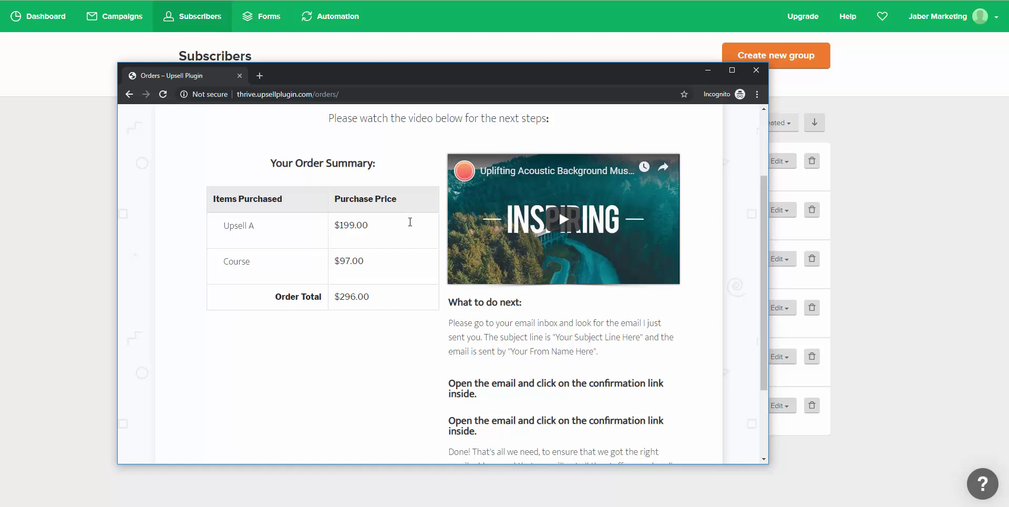
scroll(412, 240, up, 1)
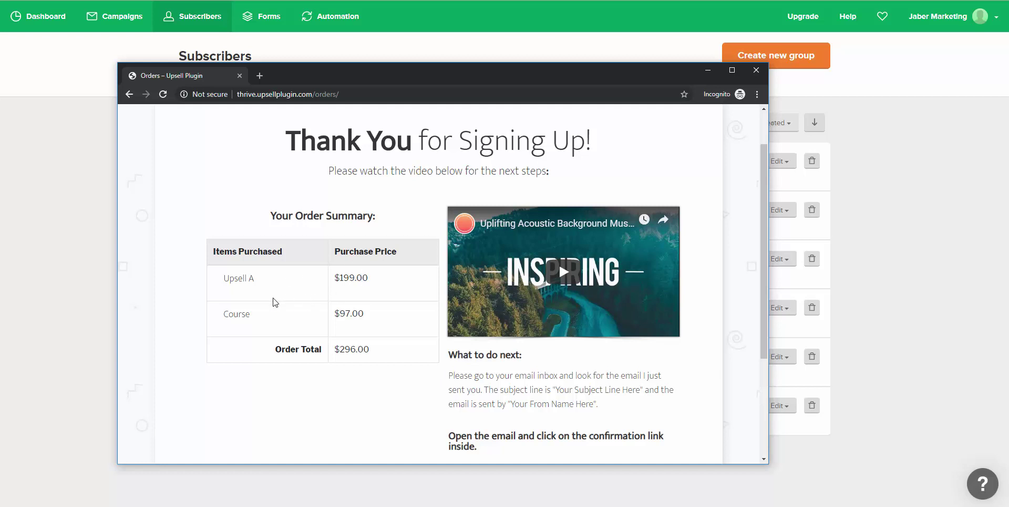
scroll(273, 302, down, 2)
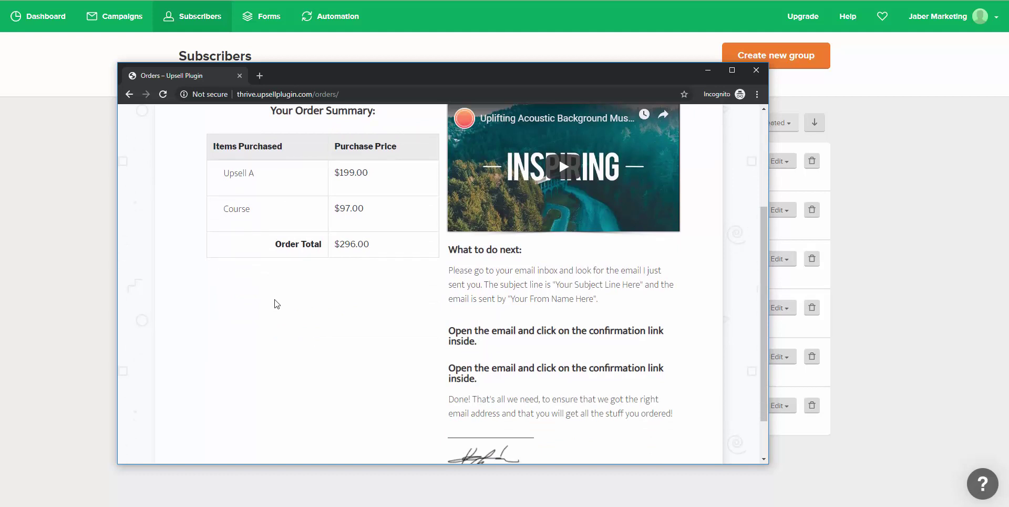
scroll(277, 303, down, 1)
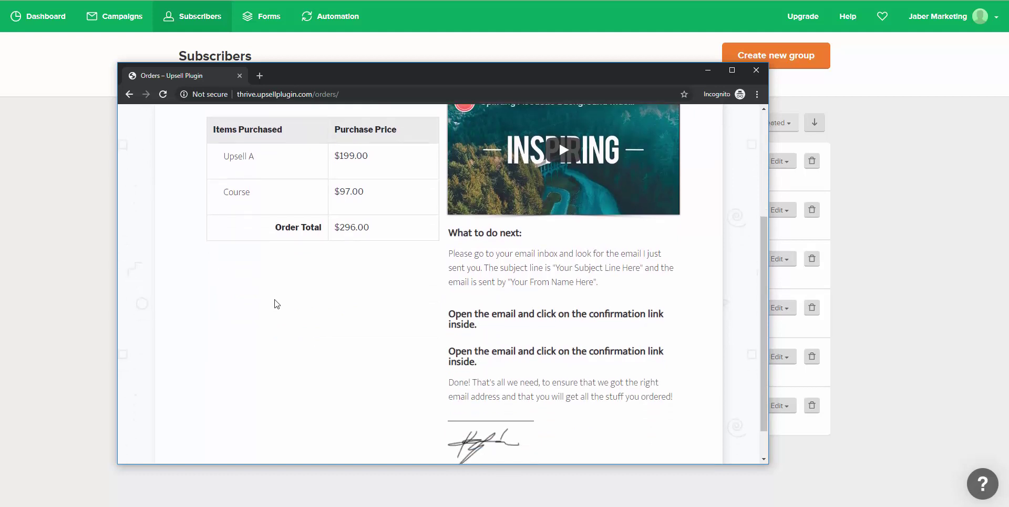
scroll(276, 304, up, 2)
scroll(277, 303, up, 2)
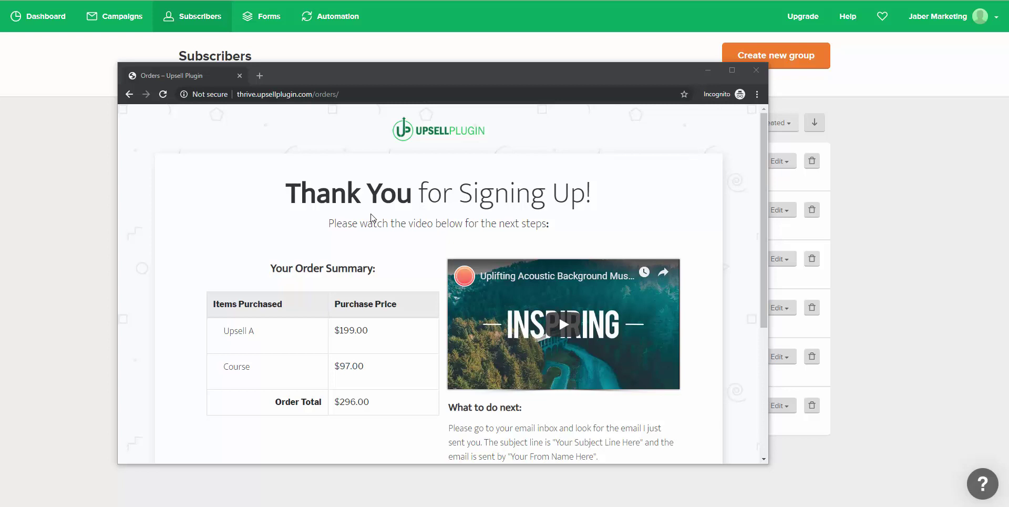
click(892, 92)
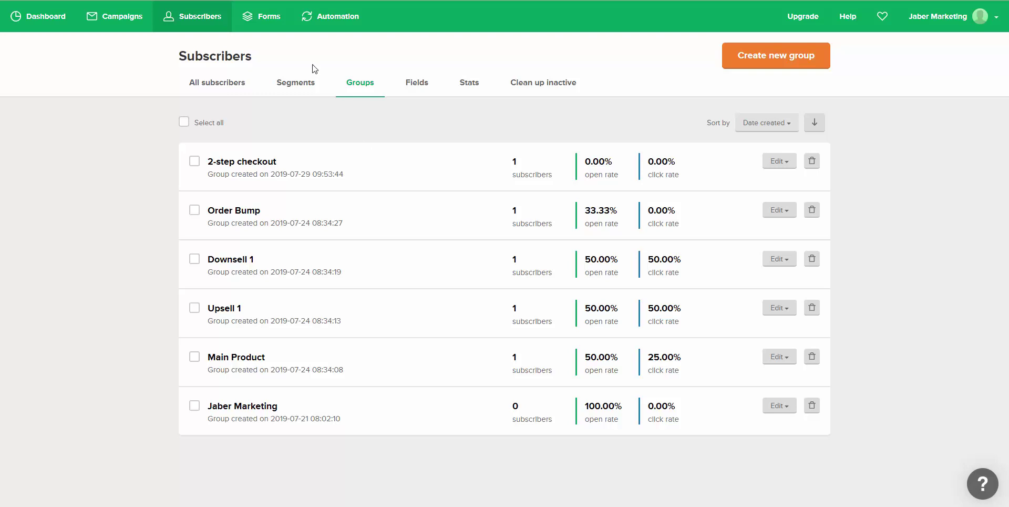
Step: Go to MailerLite's Automation page listing the three active workflows
click(353, 28)
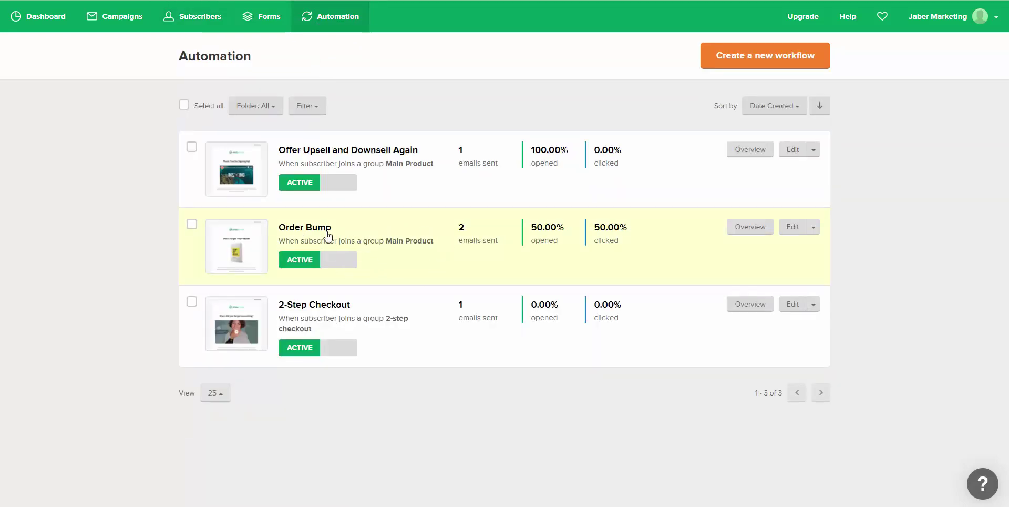
Step: Open the Order Bump workflow in the editor, showing its Main Product trigger and eBook email
click(299, 228)
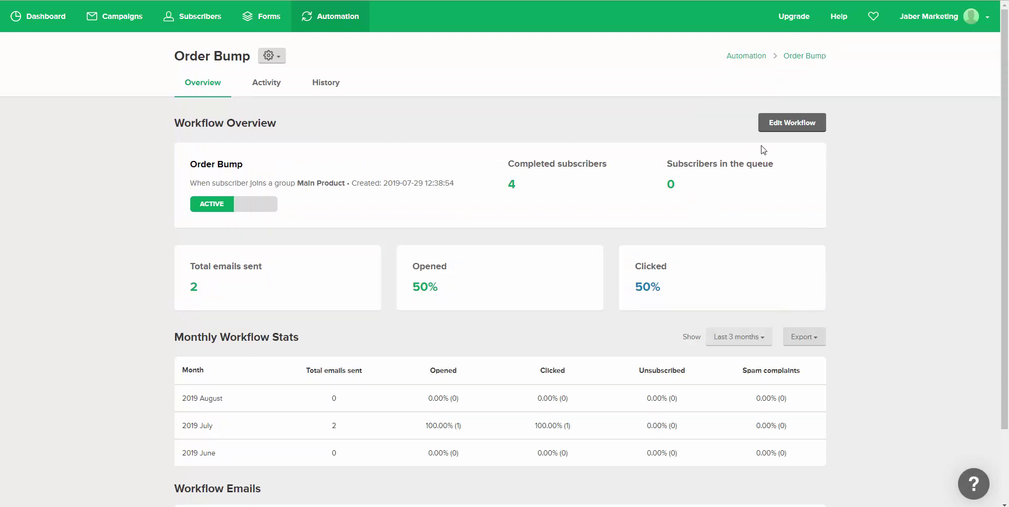
click(783, 127)
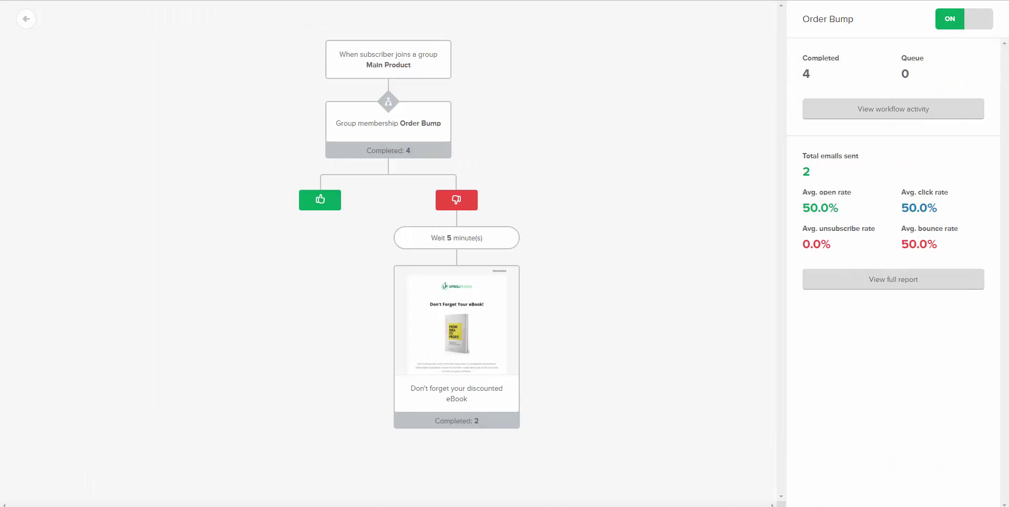
scroll(504, 316, down, 4)
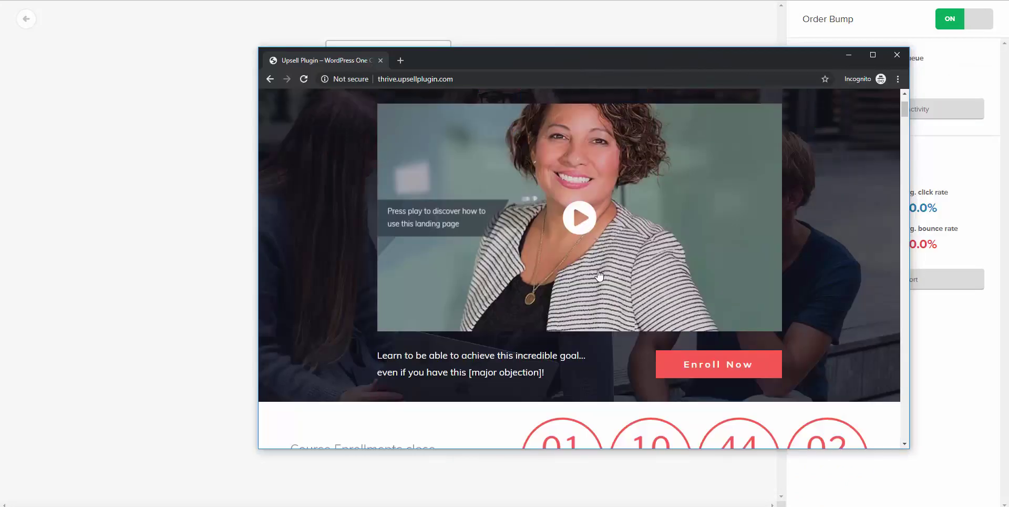
scroll(504, 315, up, 3)
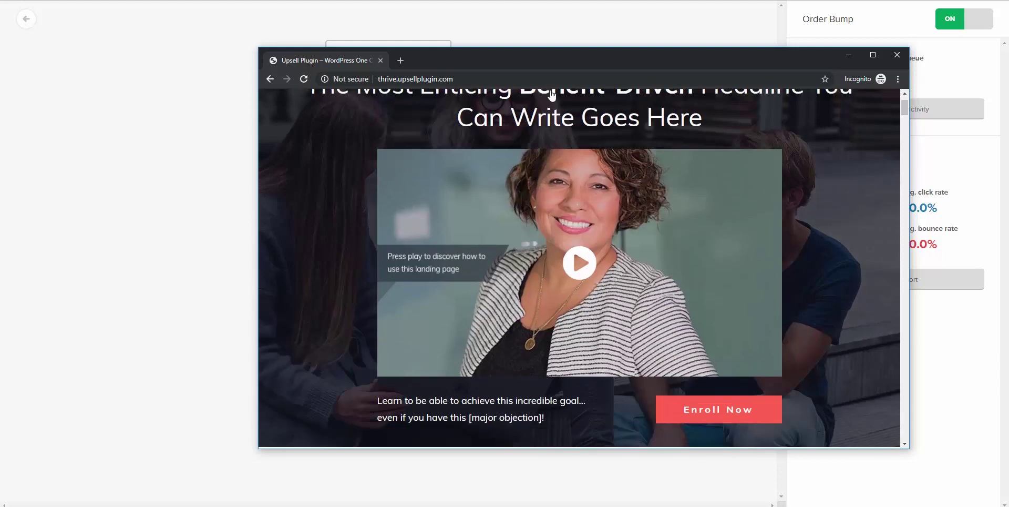
key(alt+Tab)
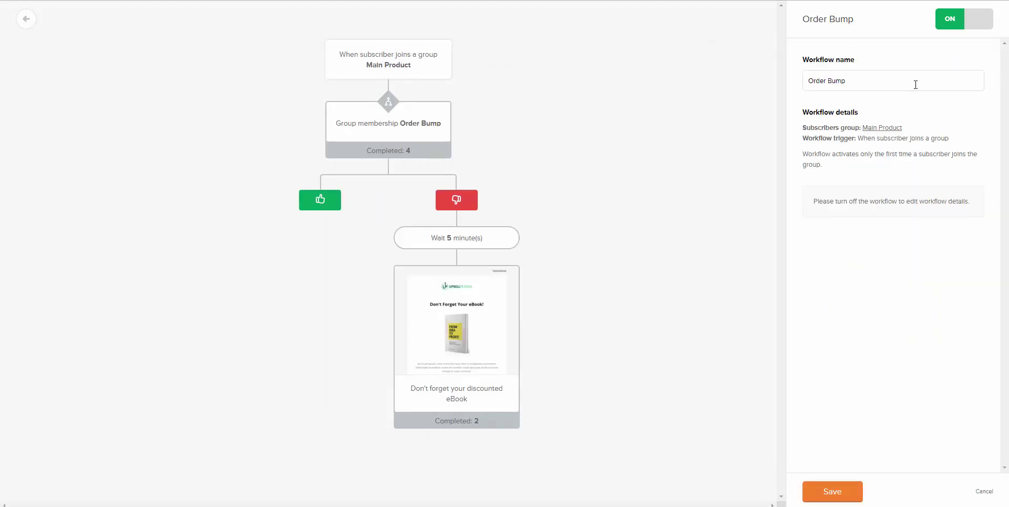
Step: Turn the Order Bump workflow off, keep Main Product as trigger group, and open its Order Bump membership condition
click(967, 27)
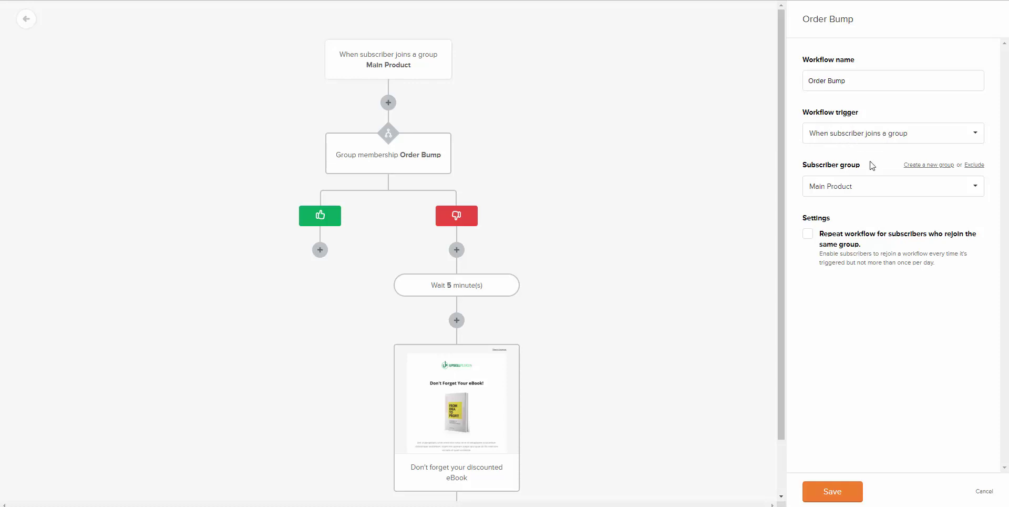
click(841, 188)
click(842, 245)
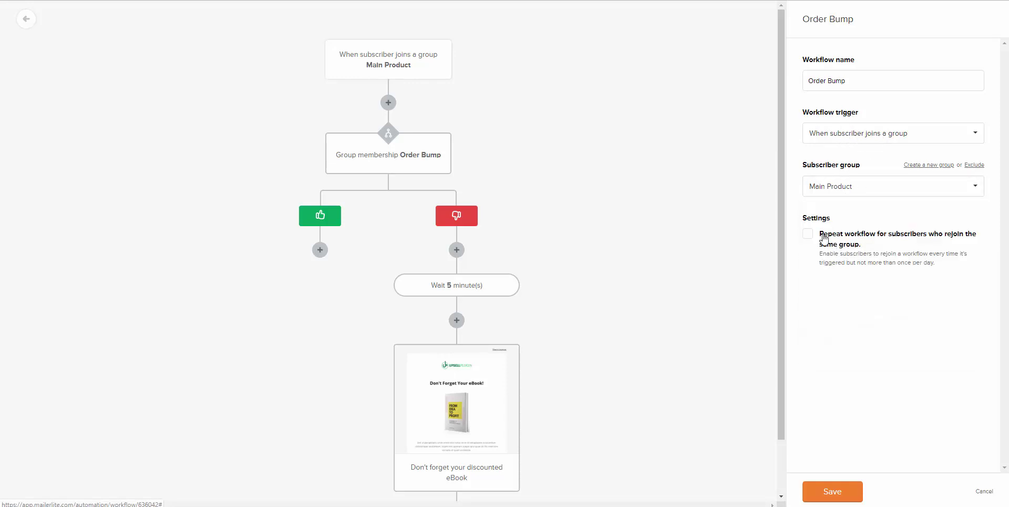
click(367, 162)
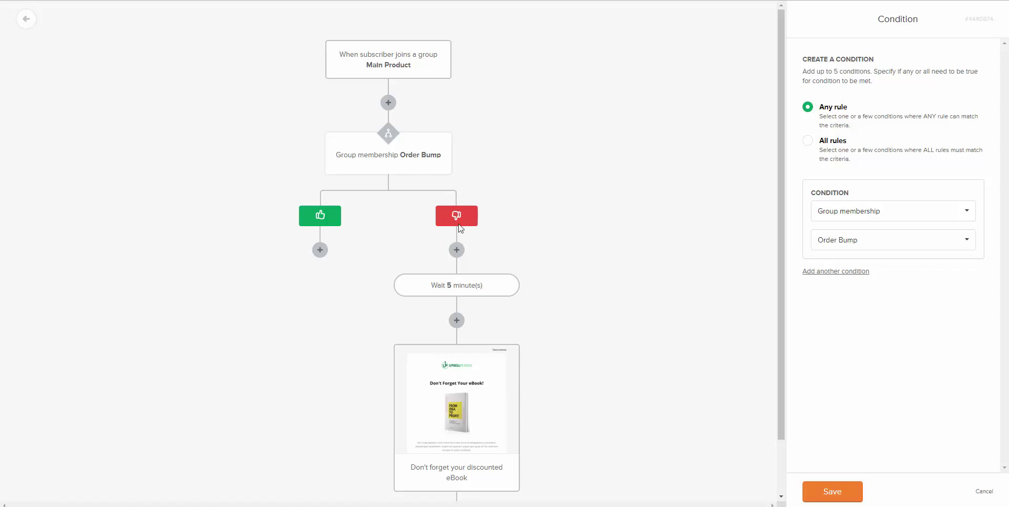
Step: Confirm the wait step stays at 5 minutes, then open the 'Don't forget your discounted eBook' email step
scroll(455, 266, down, 1)
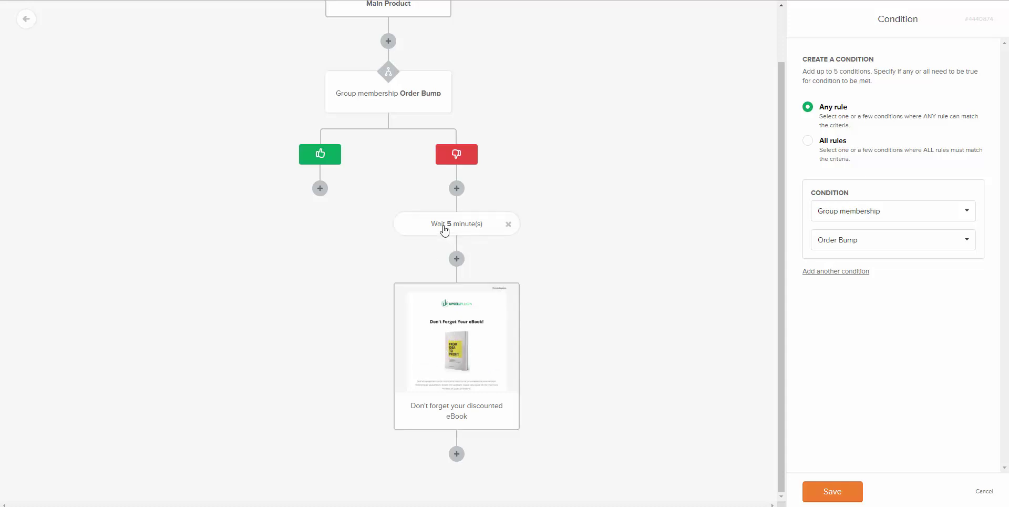
click(444, 224)
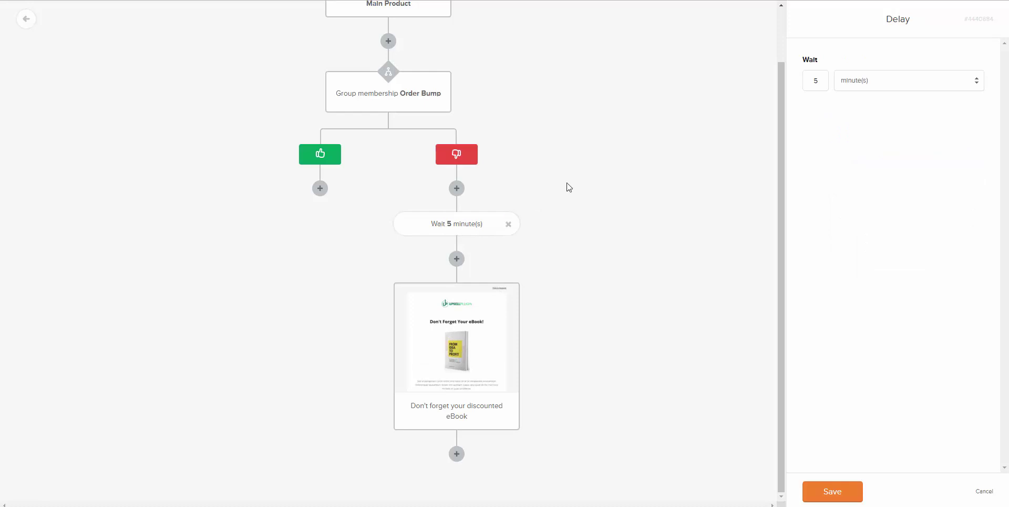
click(857, 85)
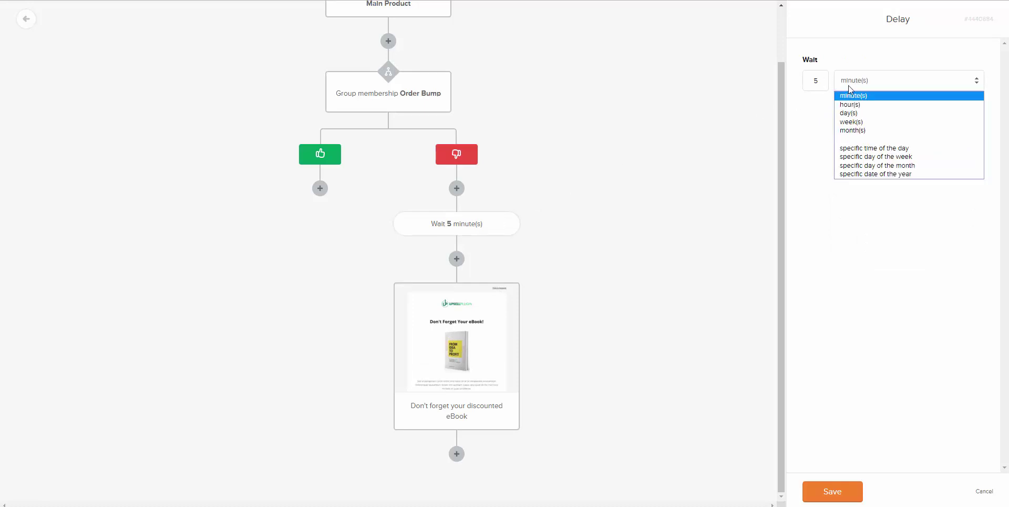
click(828, 86)
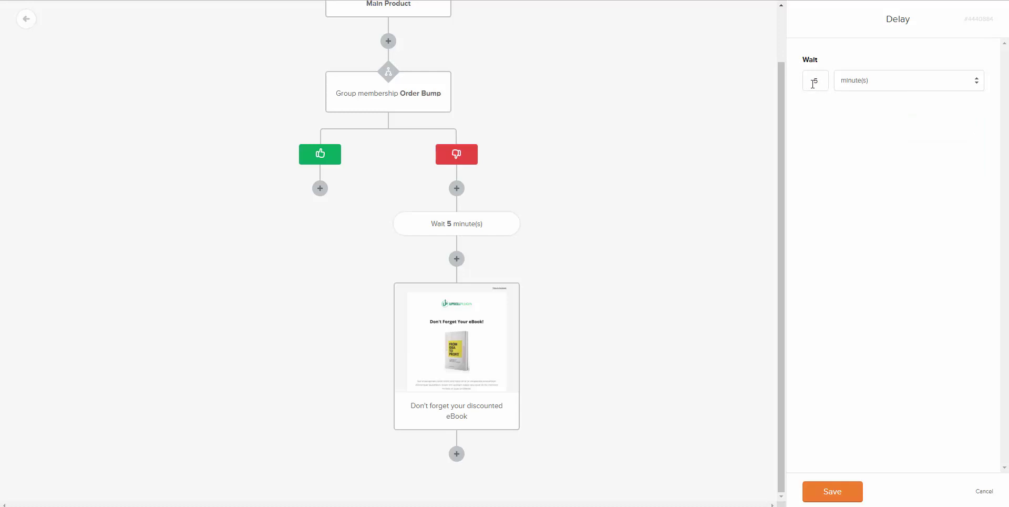
click(490, 361)
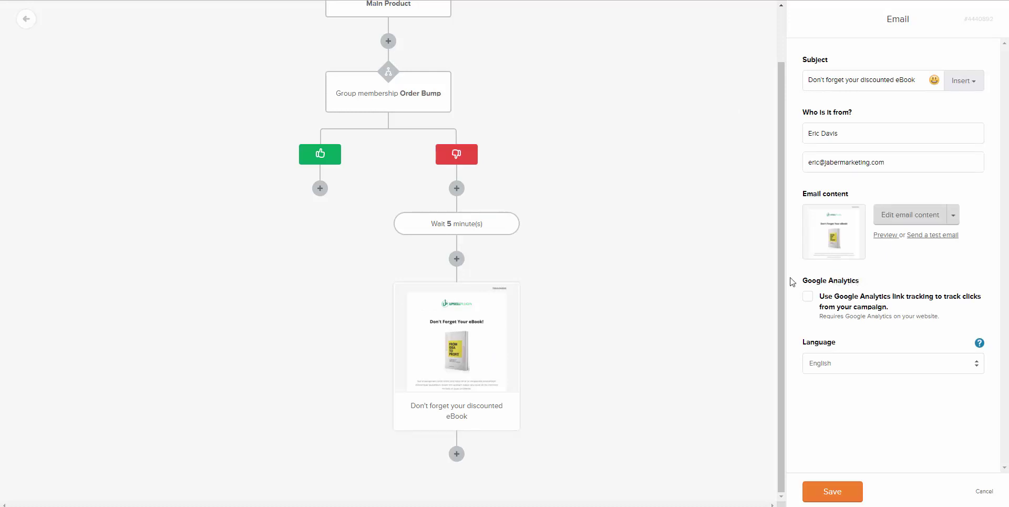
Step: Open and dismiss the link options on the reminder email preview's share URL field
mouse_move(462, 361)
right_click(883, 235)
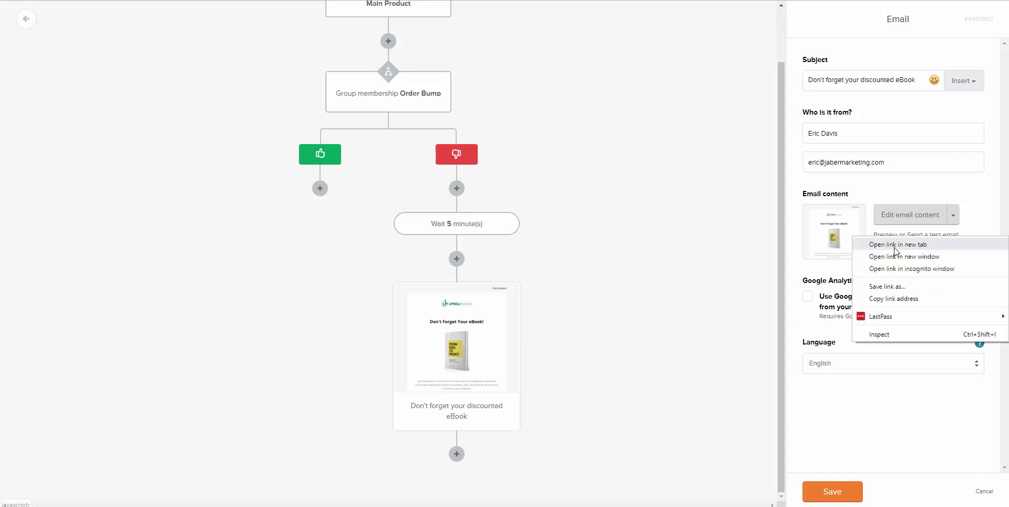
click(893, 244)
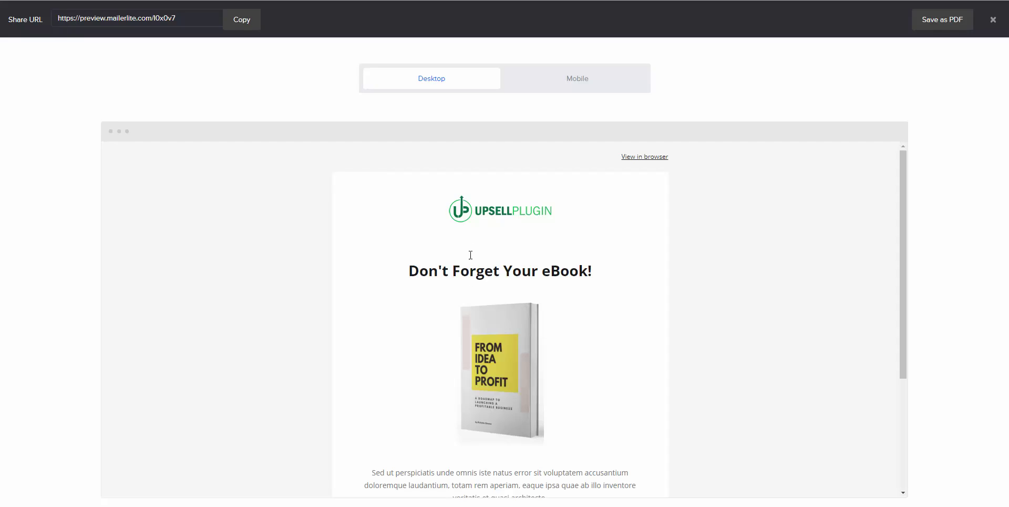
scroll(469, 274, down, 3)
scroll(471, 314, up, 3)
Step: Maximize the incognito Chrome window and switch to the UpsellPlugin landing page
right_click(243, 2)
key(Escape)
right_click(244, 1)
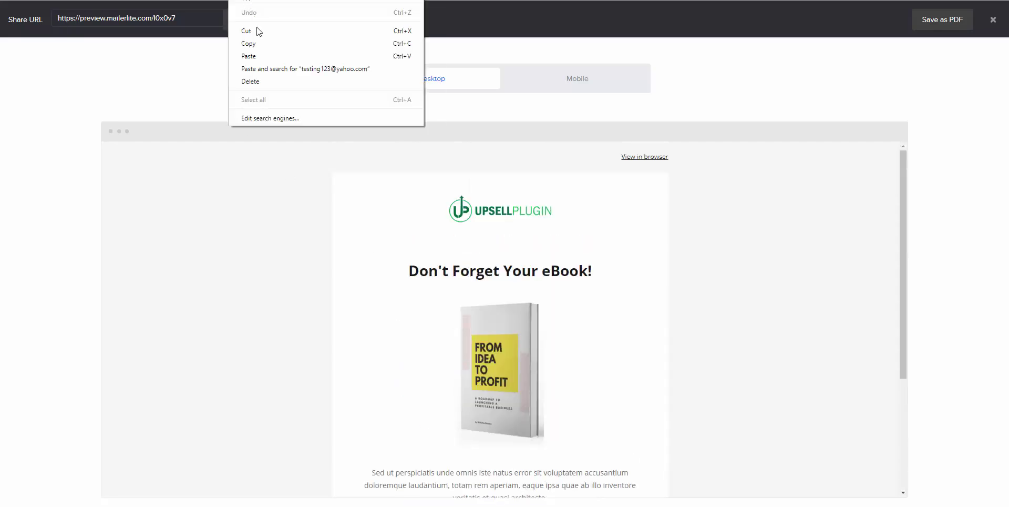
click(259, 49)
key(alt+Tab)
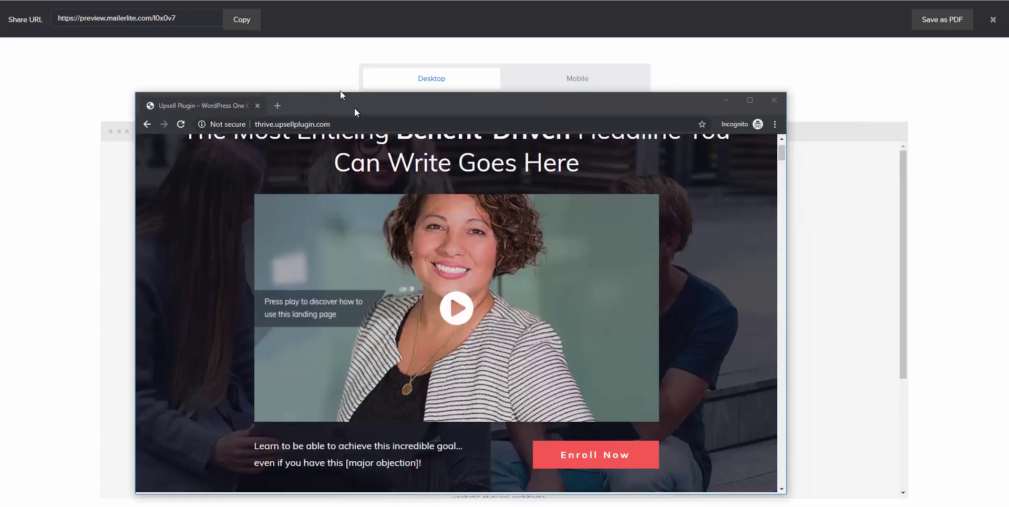
Step: Start enrolling in the course full screen and enter the buyer's first and last name
key(F11)
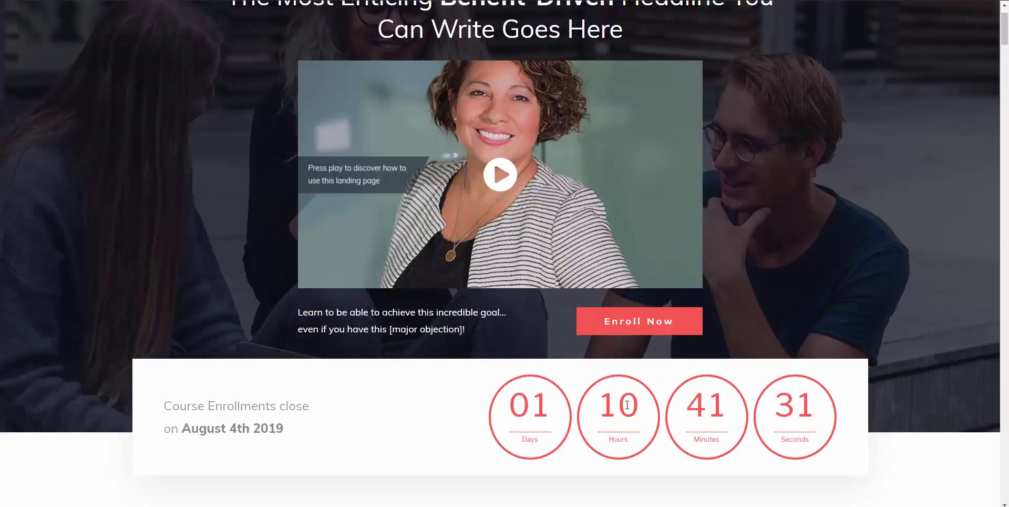
click(629, 330)
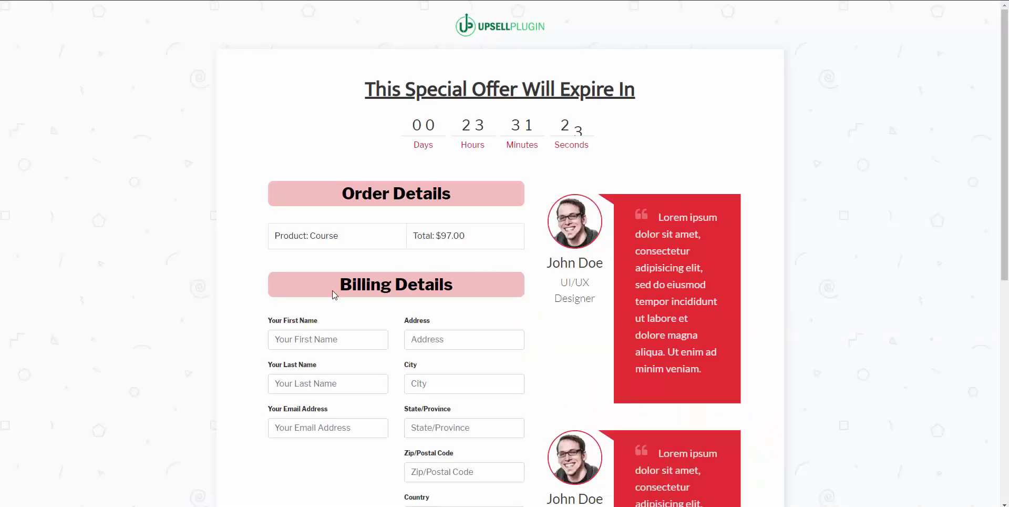
scroll(324, 305, down, 3)
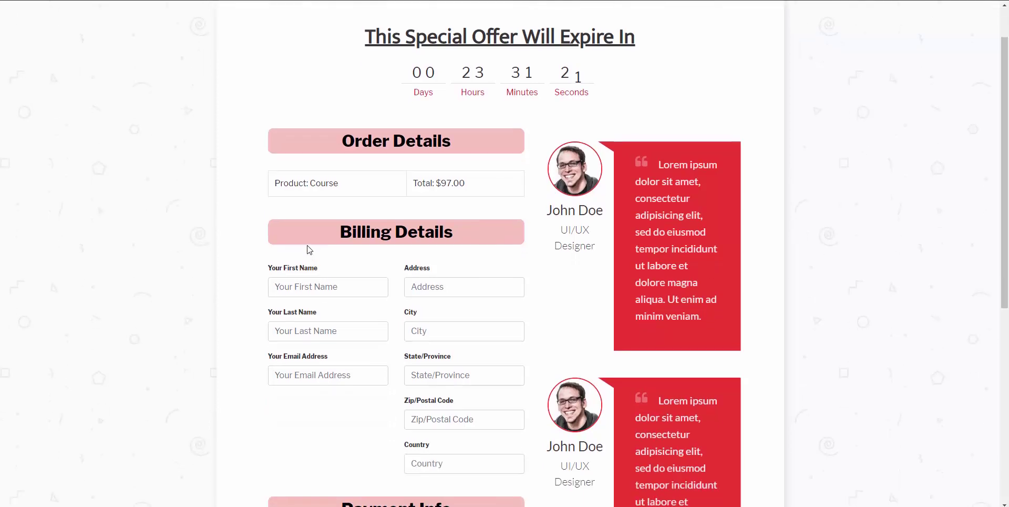
click(312, 182)
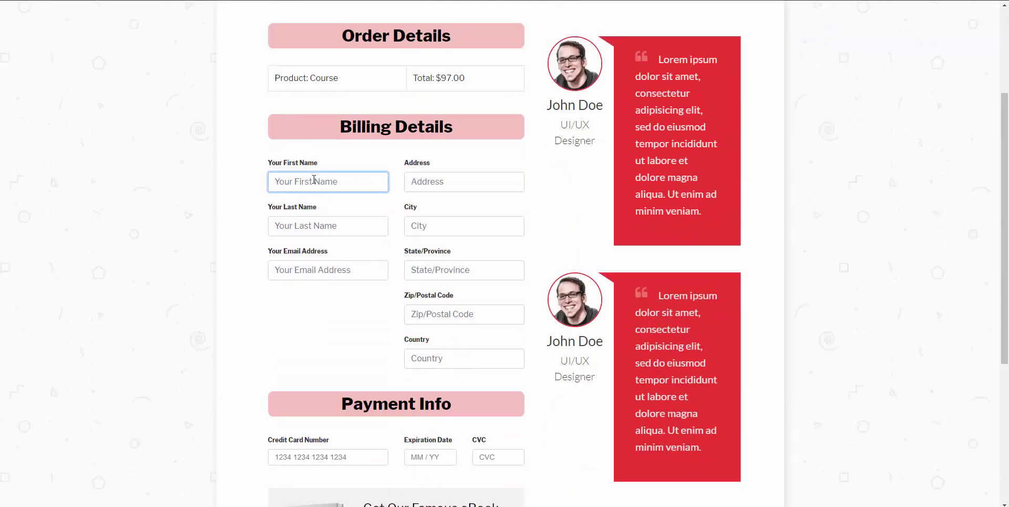
key(Tab)
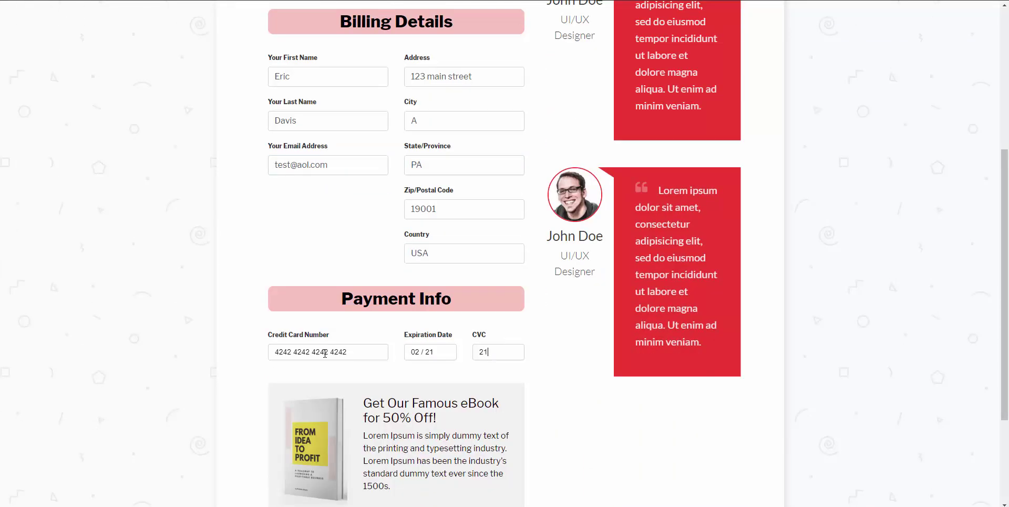
Step: Submit the $97.00 test payment, then decline the $199 upsell and the Mini-Coaching offer
scroll(358, 351, down, 3)
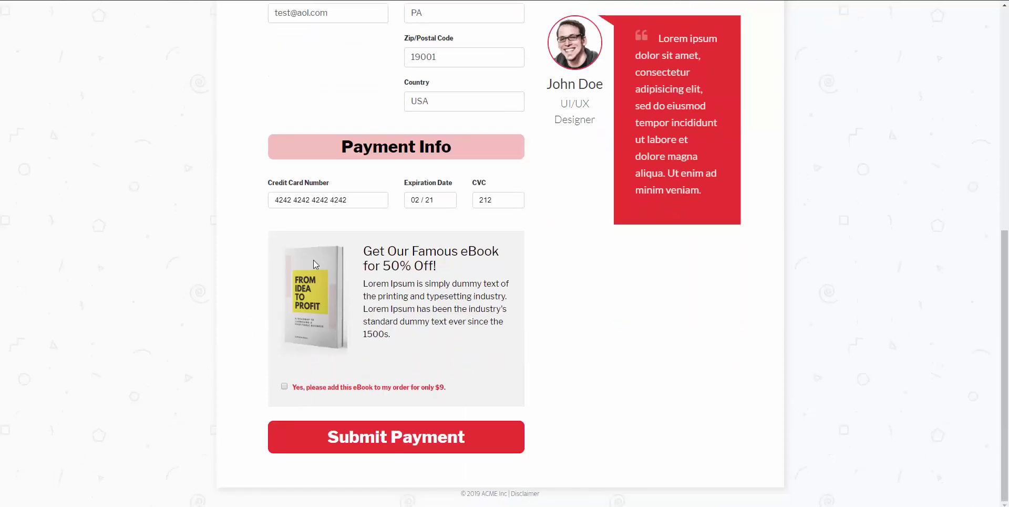
click(366, 433)
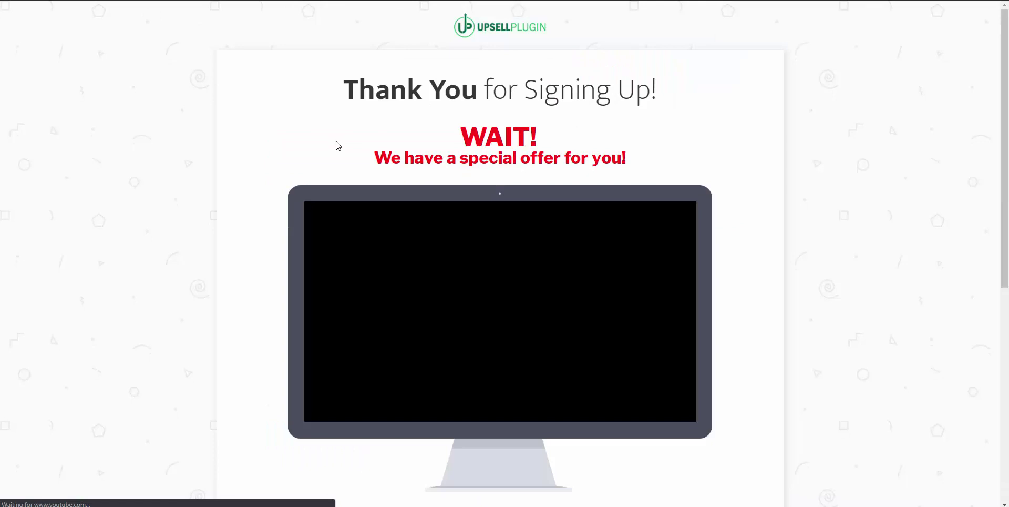
scroll(337, 150, down, 7)
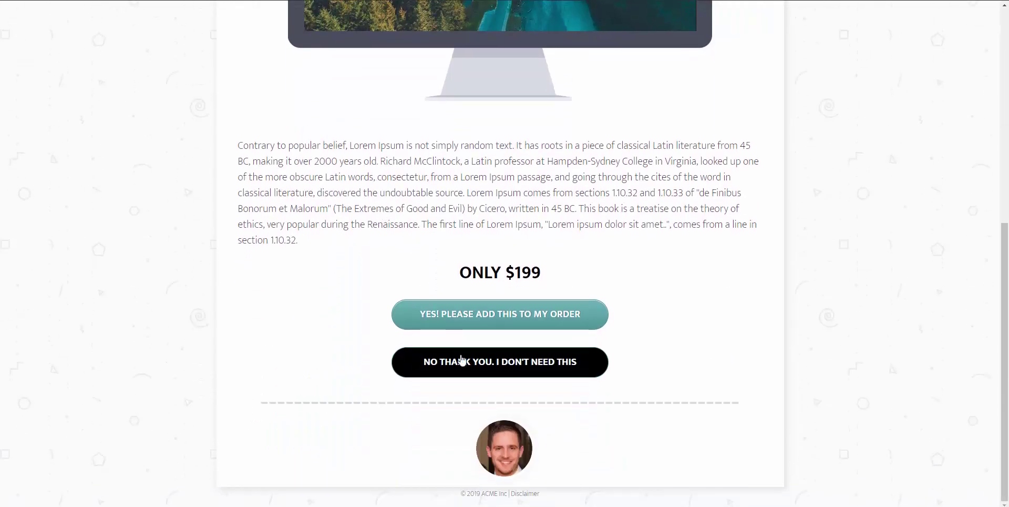
click(461, 360)
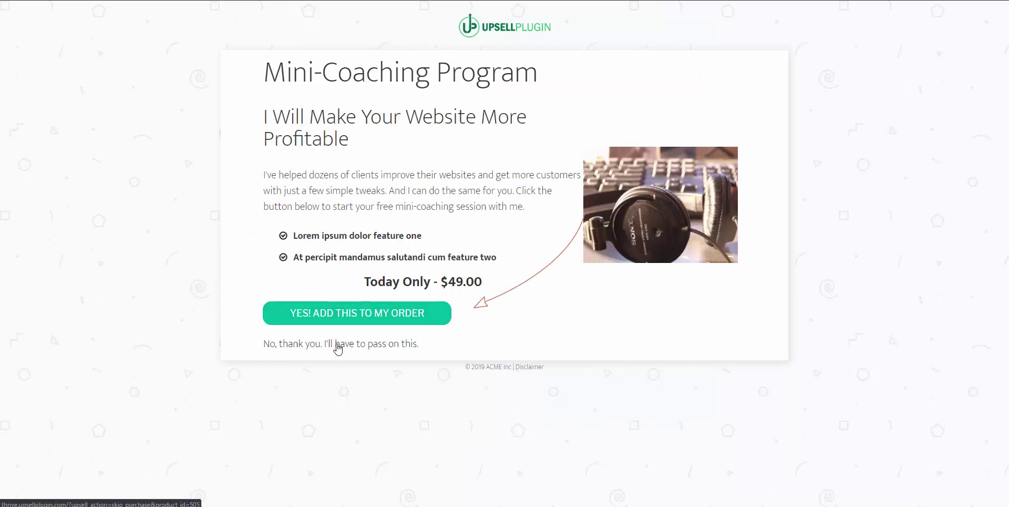
click(338, 344)
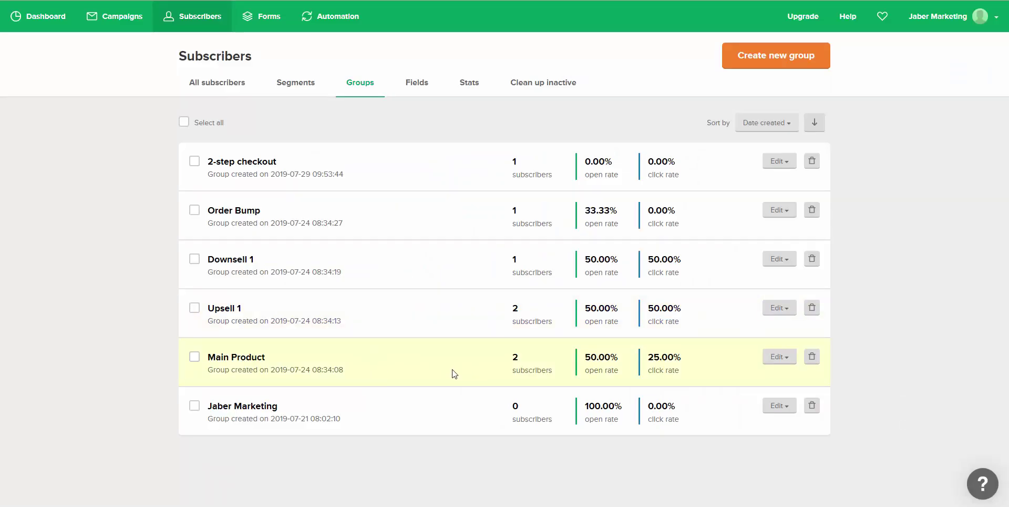
Step: Filter subscribers to the Main Product group and open the test buyer's subscriber details
click(231, 362)
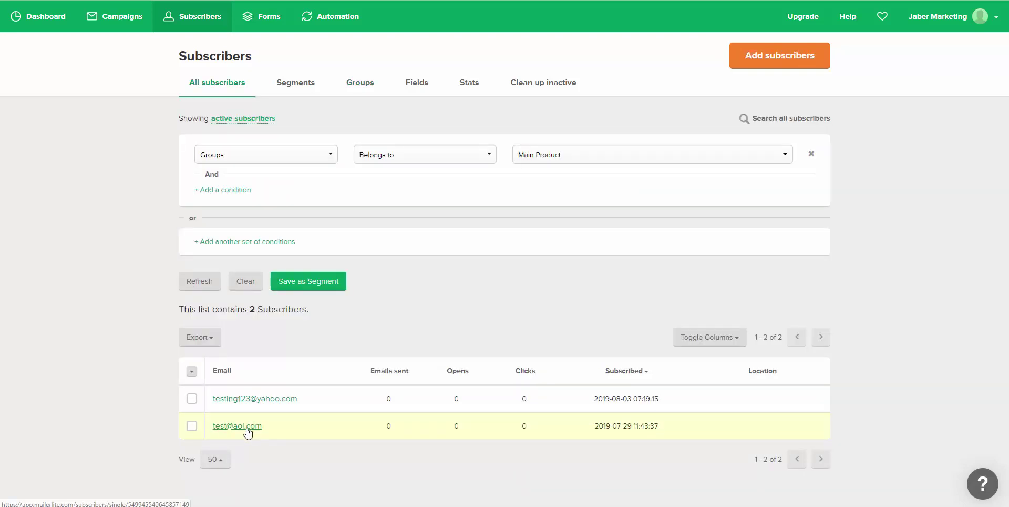
click(247, 429)
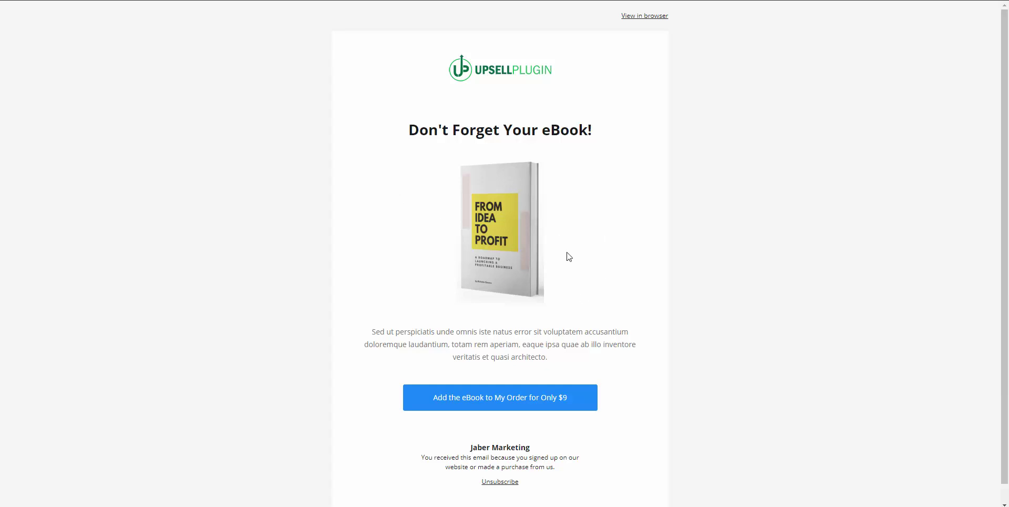
Step: Add the $9 eBook from the reminder email and check the $106.00 order summary on the Thank You page
scroll(512, 315, down, 1)
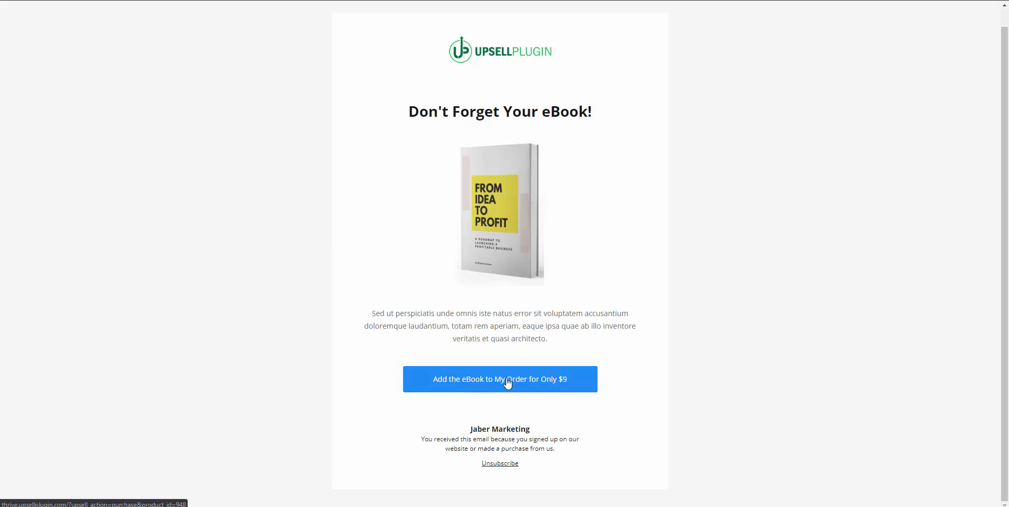
click(507, 383)
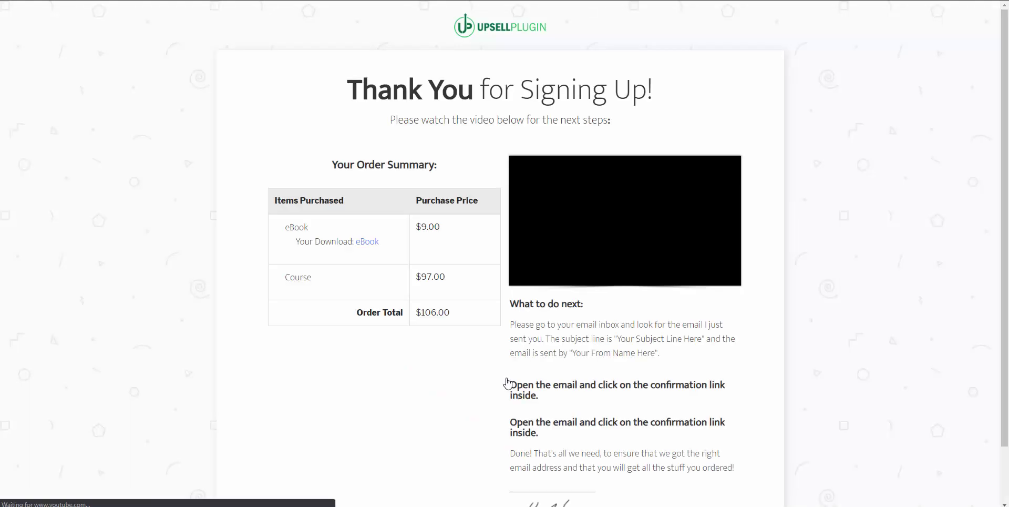
drag(442, 230, 276, 226)
click(459, 243)
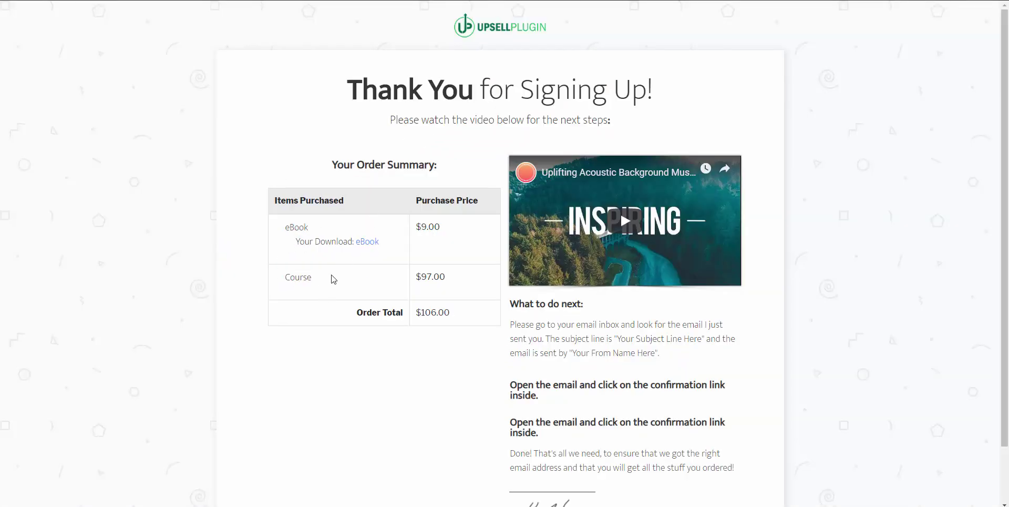
double_click(293, 279)
drag(284, 229, 403, 245)
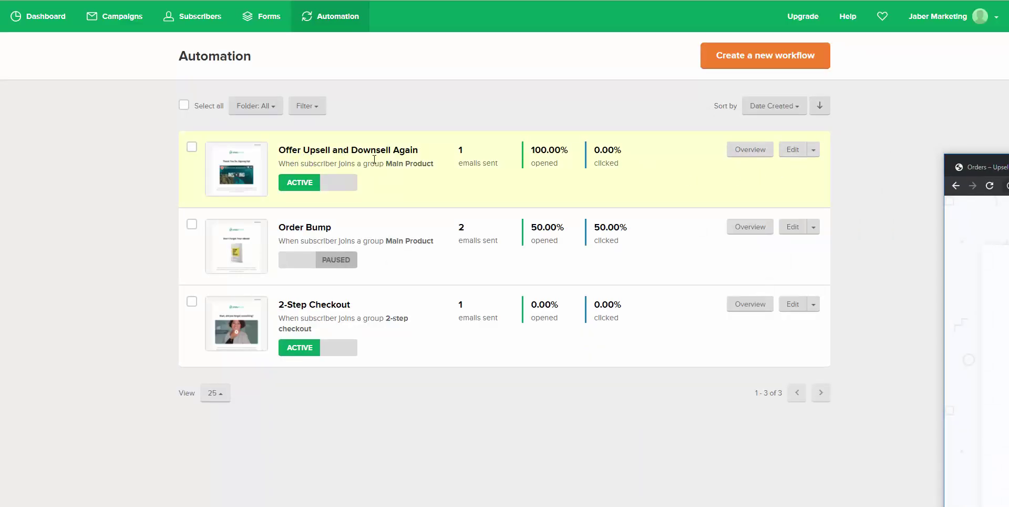
Step: Pause and edit Offer Upsell and Downsell Again, checking its Main Product trigger and one-hour wait, then open its condition
click(341, 182)
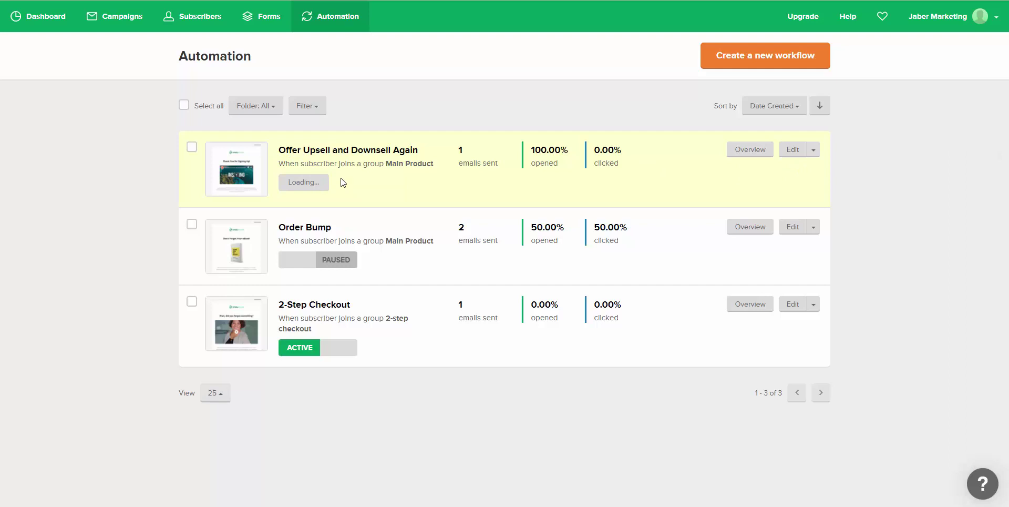
click(789, 153)
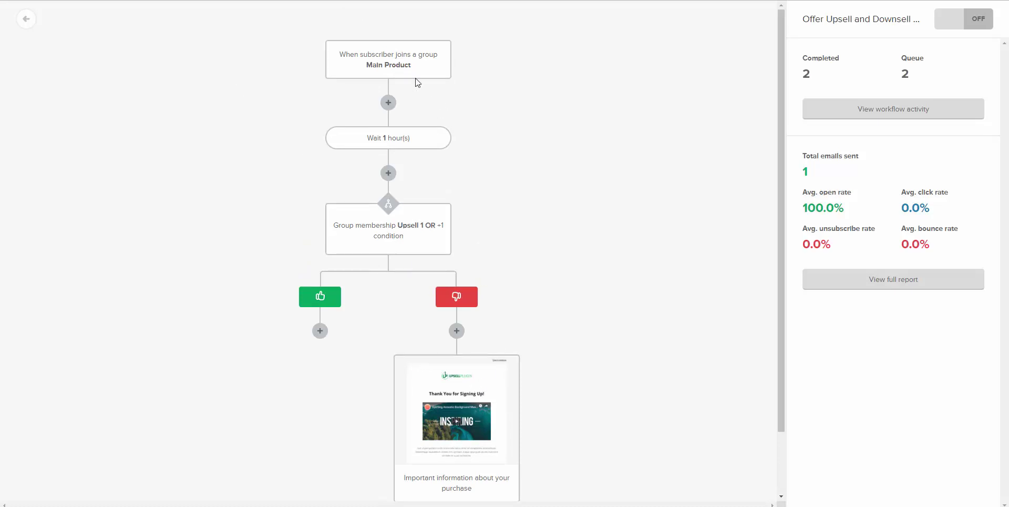
click(413, 77)
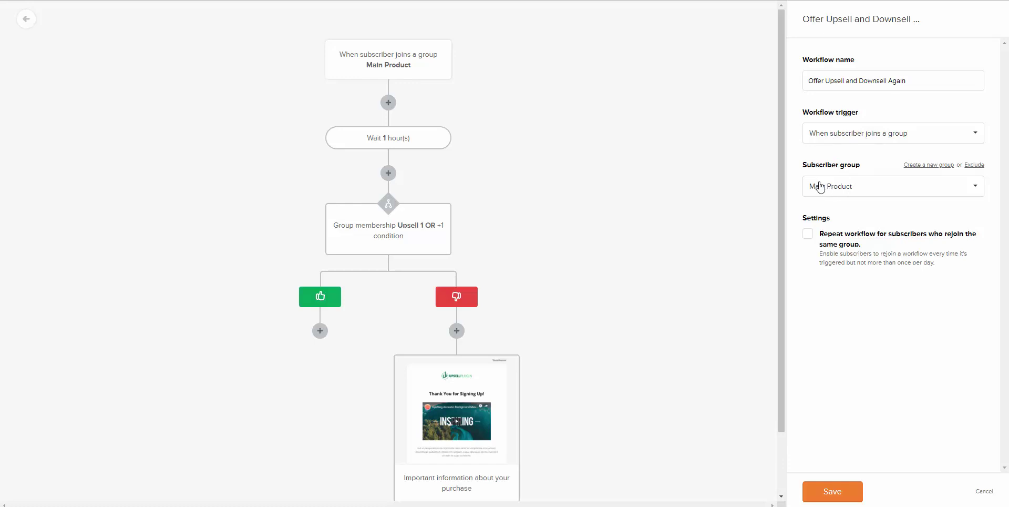
click(831, 189)
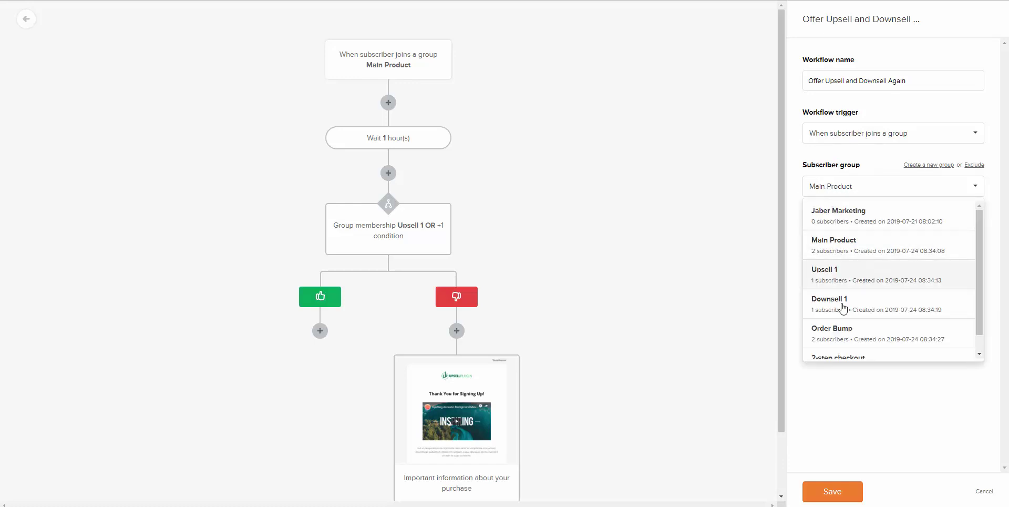
click(851, 236)
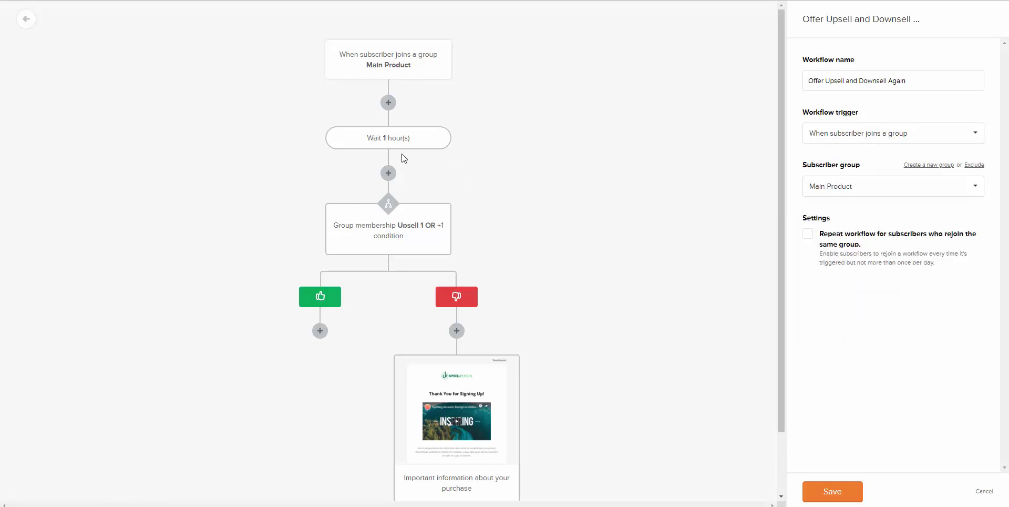
click(390, 147)
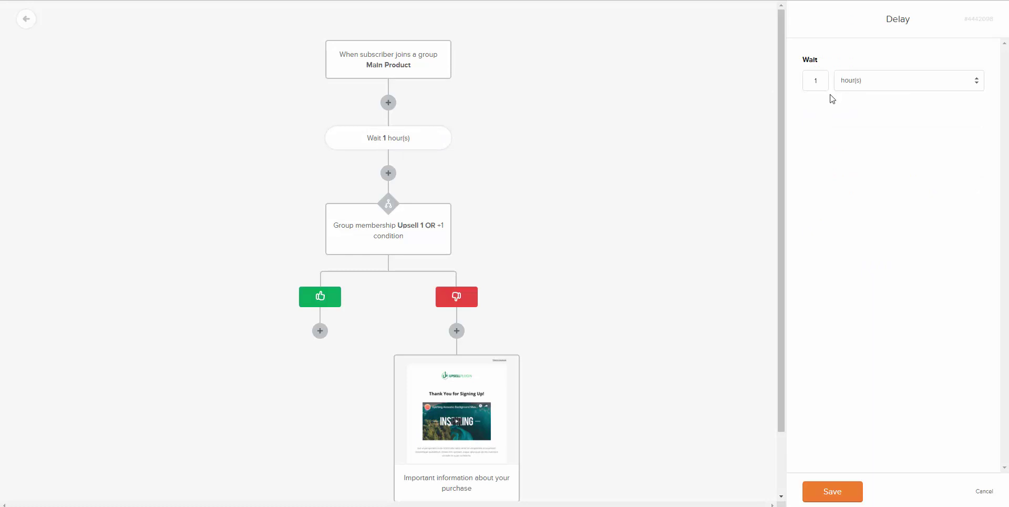
click(388, 231)
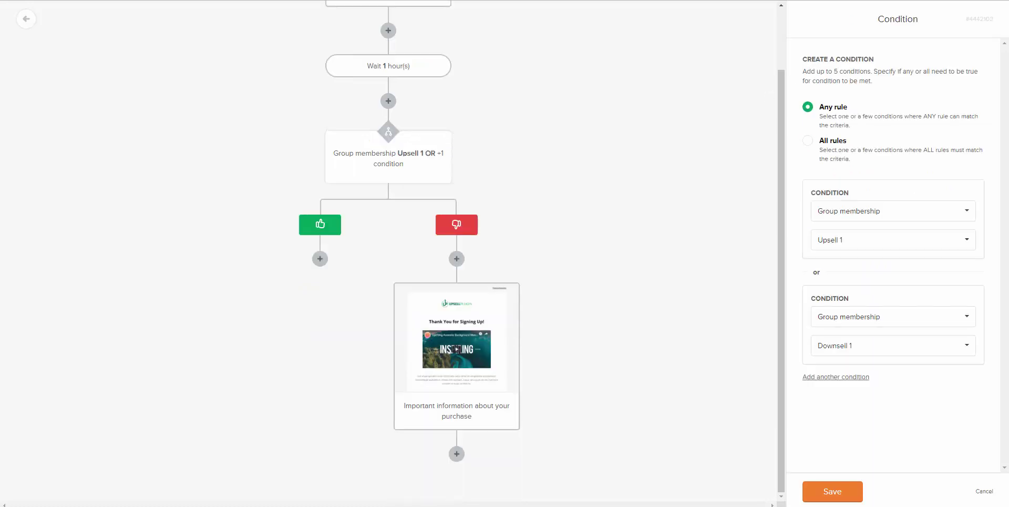
Step: Set the condition to All rules with Upsell 1 and Downsell 1, then open the follow-up email's content
click(807, 141)
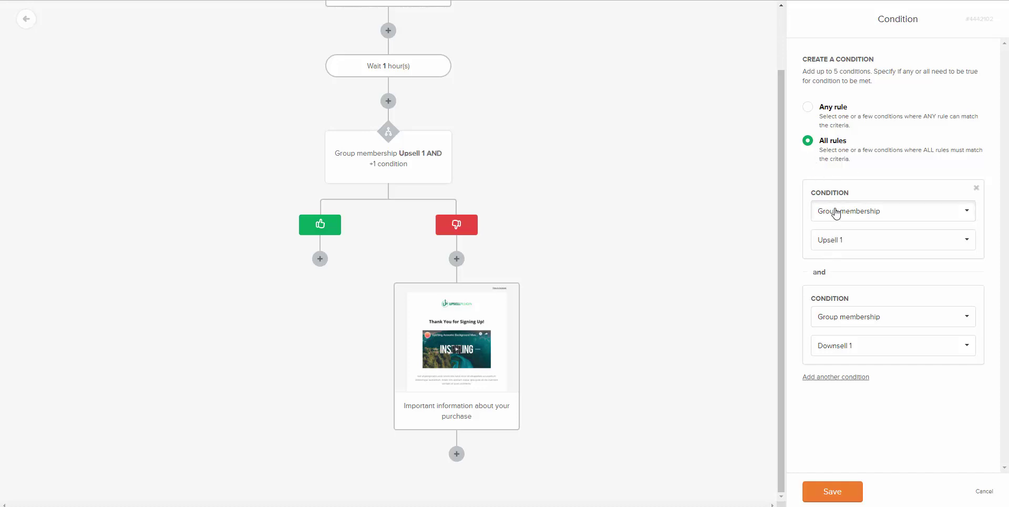
click(836, 213)
click(812, 254)
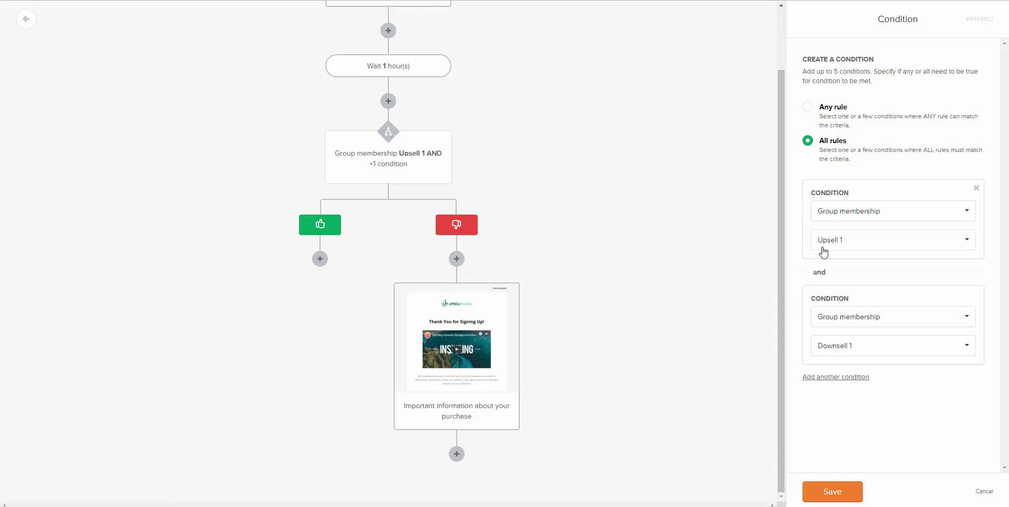
click(822, 247)
click(799, 244)
click(823, 318)
click(788, 341)
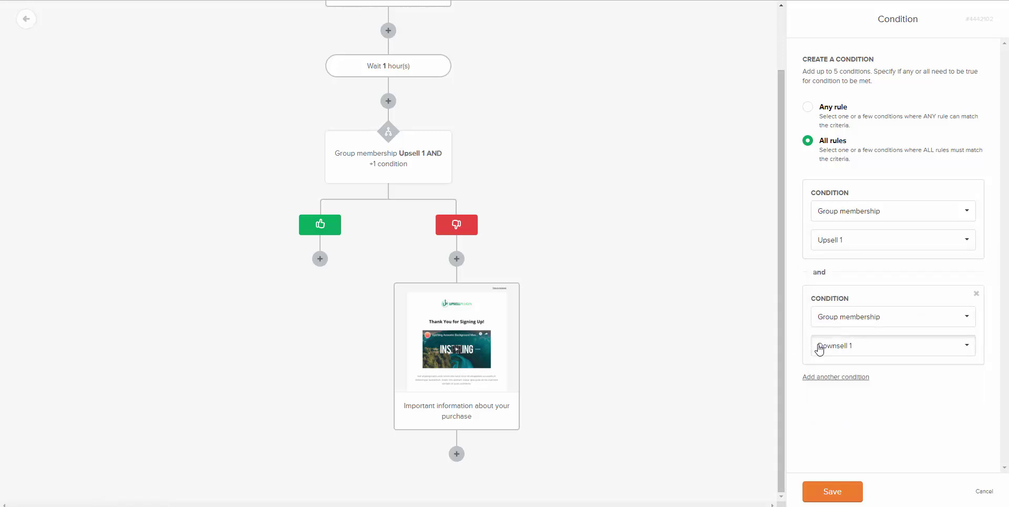
click(819, 350)
click(801, 363)
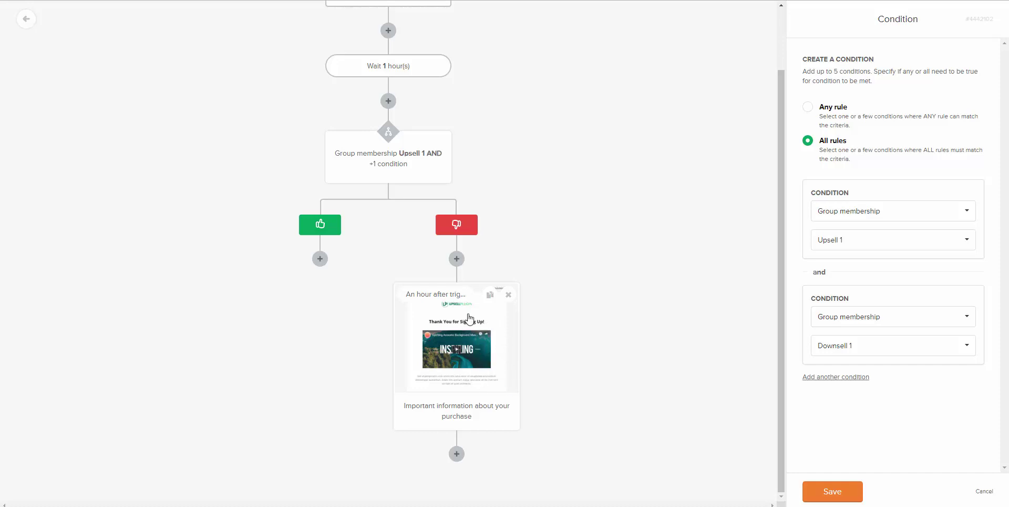
click(470, 318)
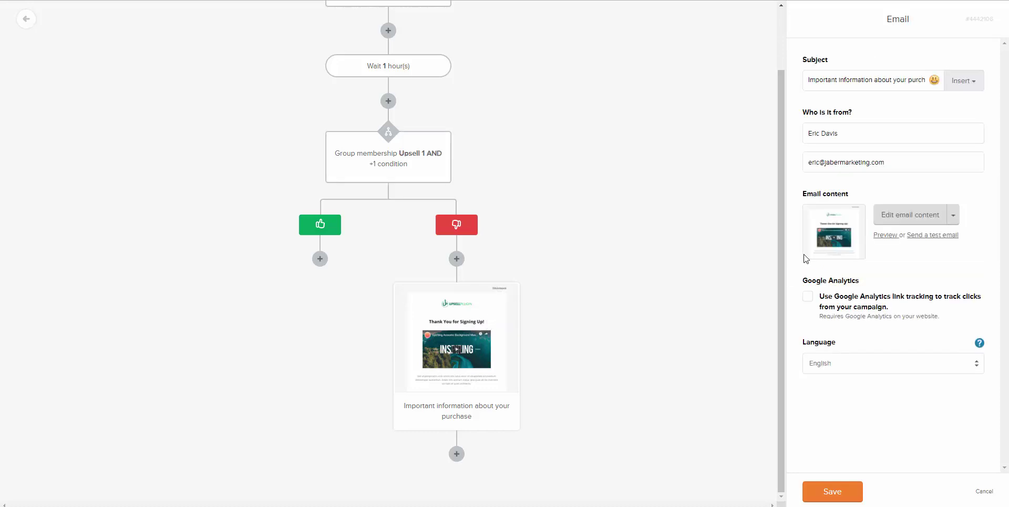
click(910, 214)
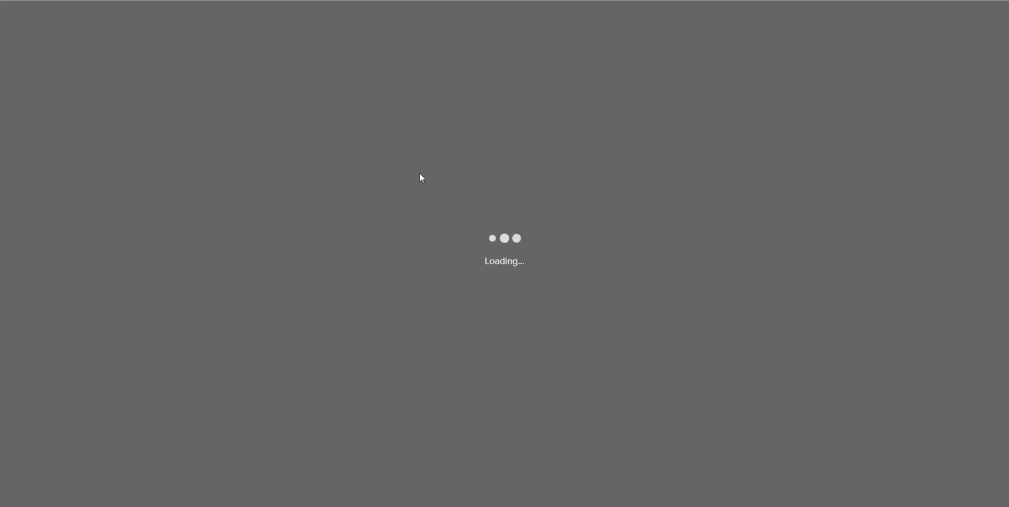
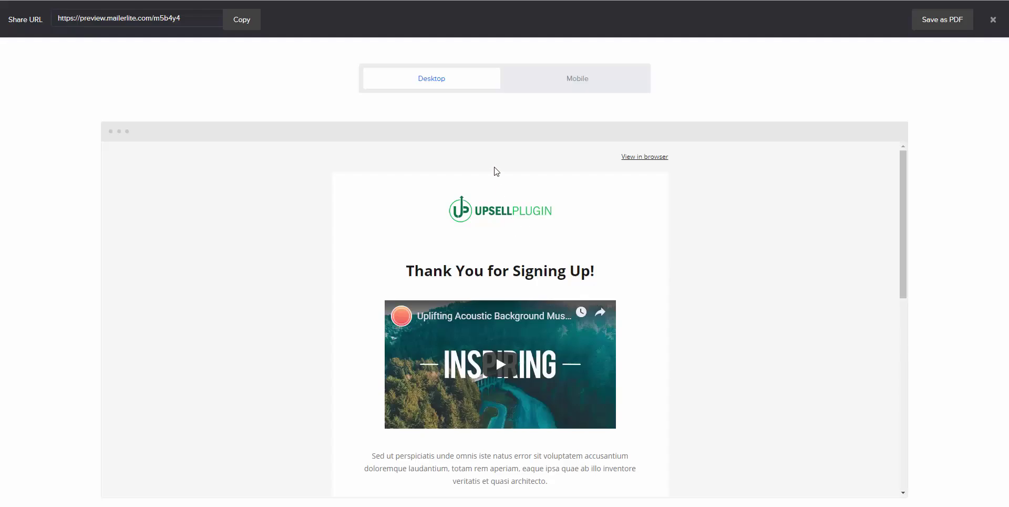
Step: Review the email's offer buttons and footer, then bring up the View in browser link's context menu
scroll(412, 260, down, 6)
scroll(409, 239, down, 2)
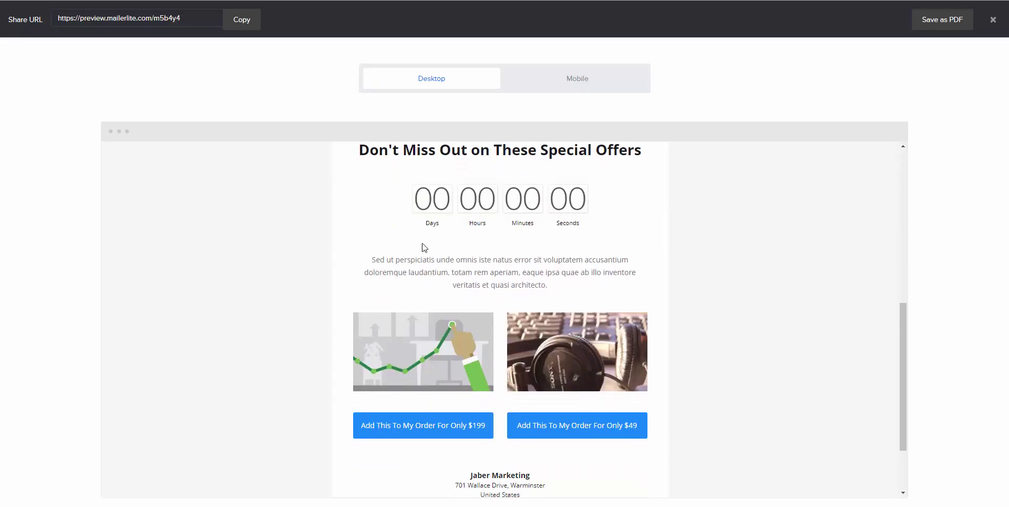
scroll(499, 247, up, 2)
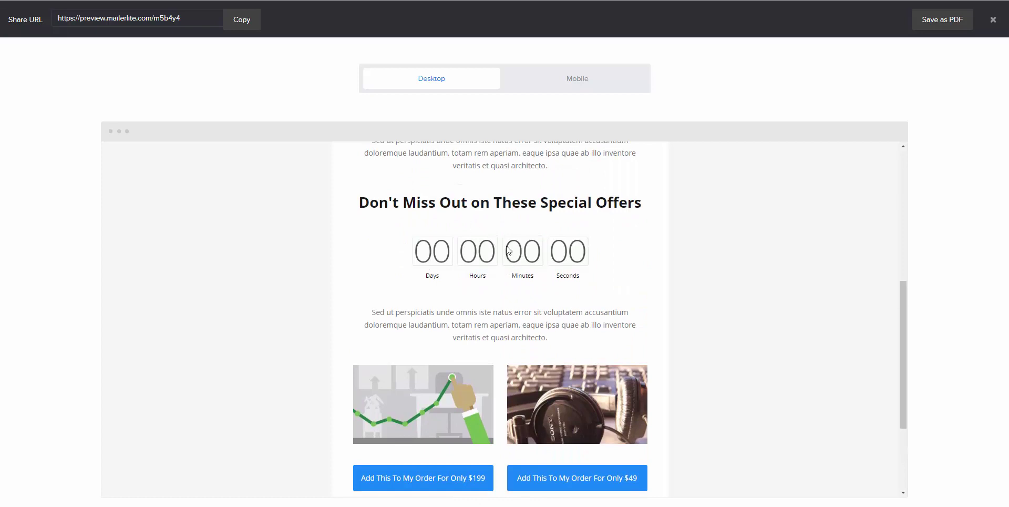
scroll(447, 331, down, 2)
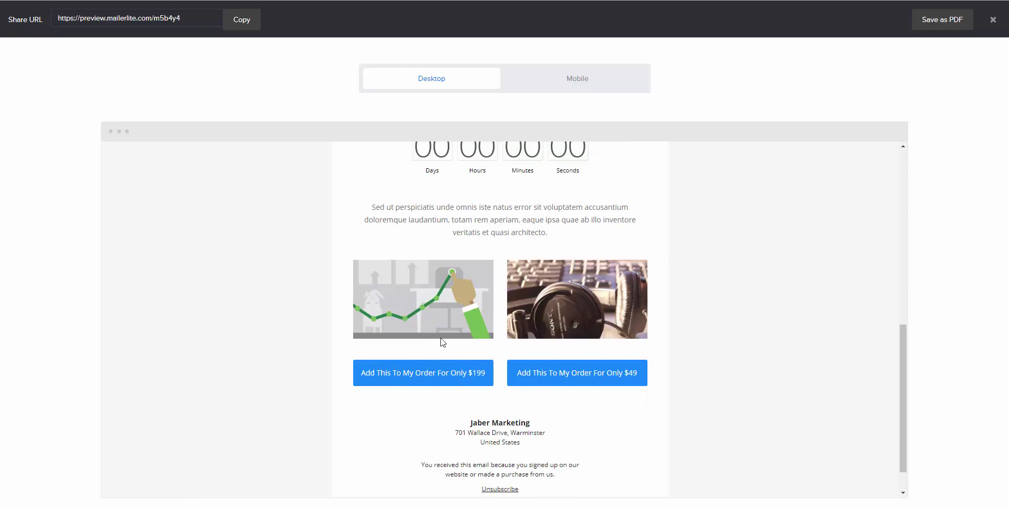
scroll(427, 169, up, 2)
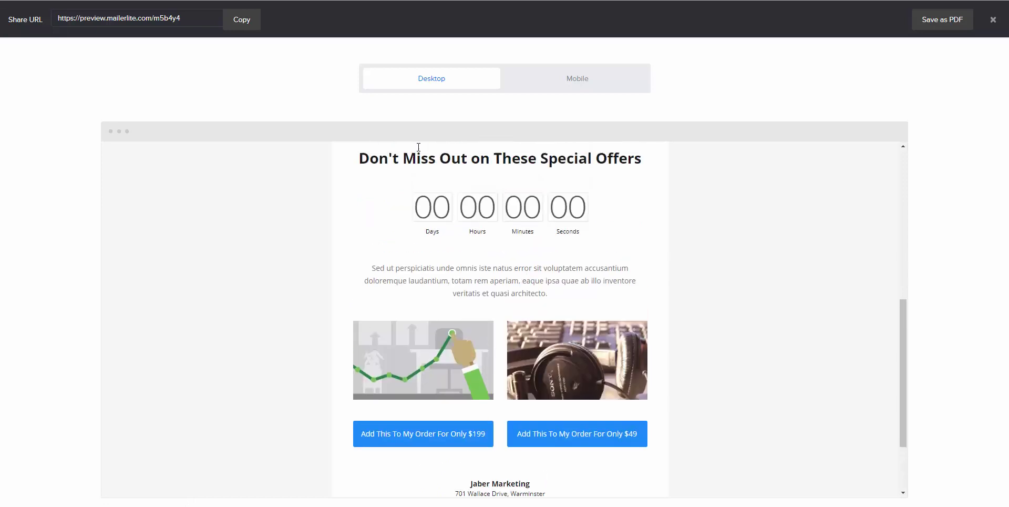
scroll(523, 254, up, 6)
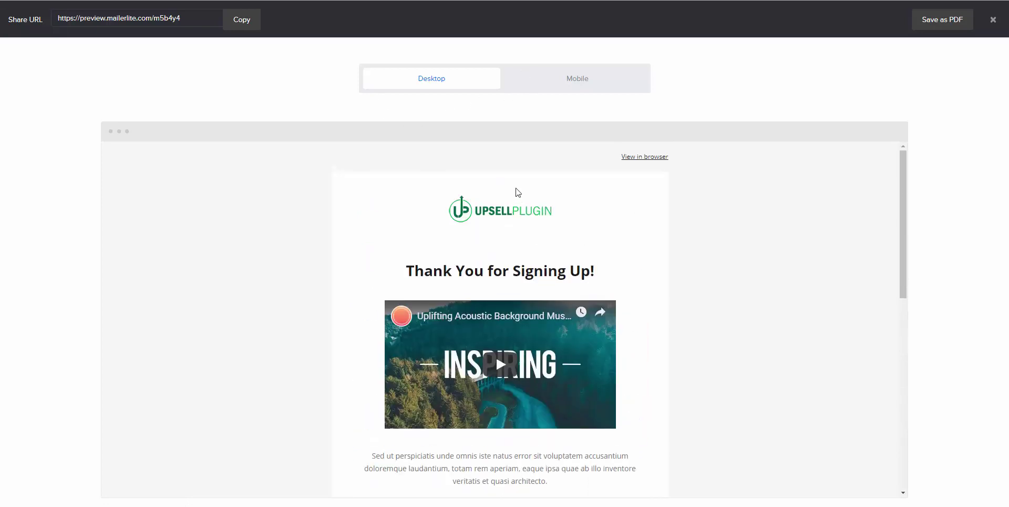
right_click(636, 158)
Step: Copy the email's browser-version link and load it in a new full-screen private tab
click(678, 222)
key(alt+Tab)
key(F11)
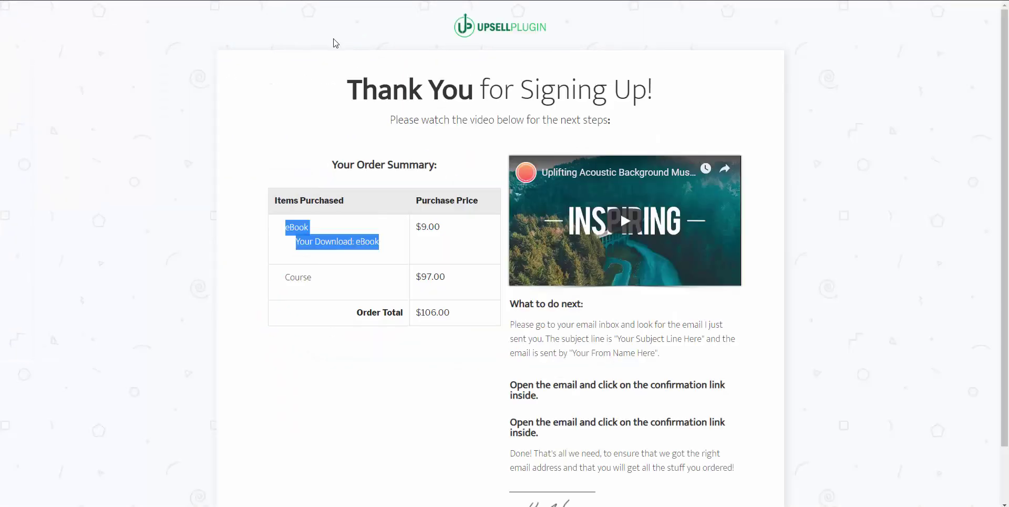
key(ctrl+t)
key(ctrl+v)
key(Return)
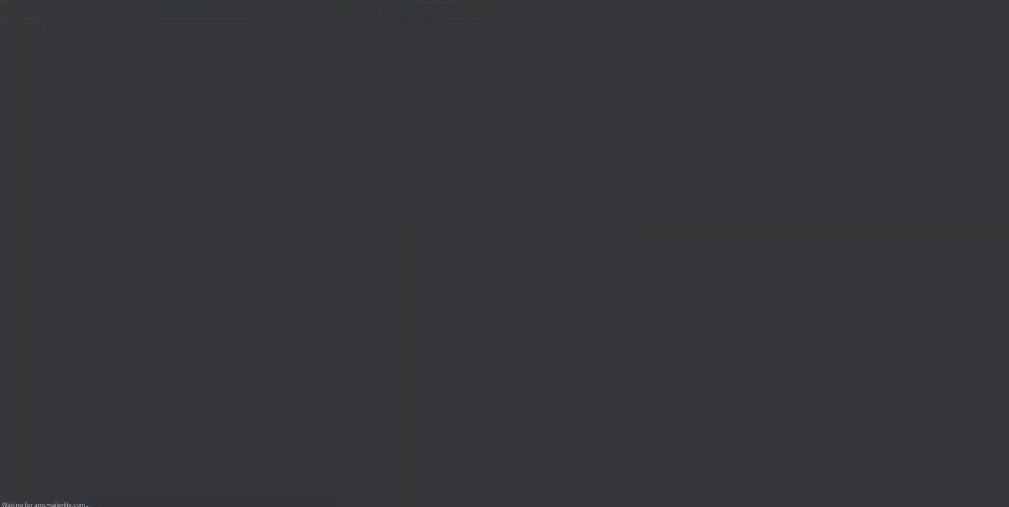
Step: Accept the $49 Downsell A and $199 Upsell A offers from the email
scroll(534, 289, down, 6)
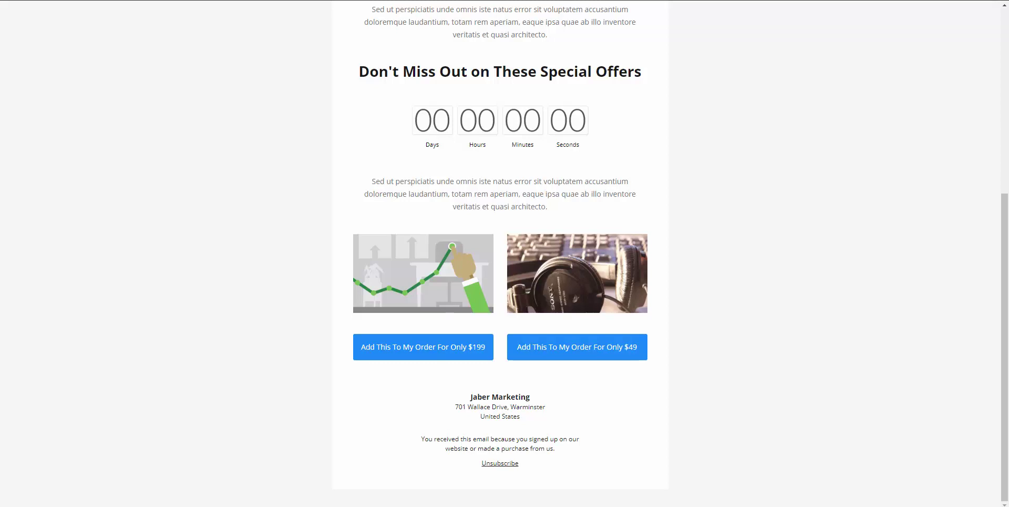
click(556, 353)
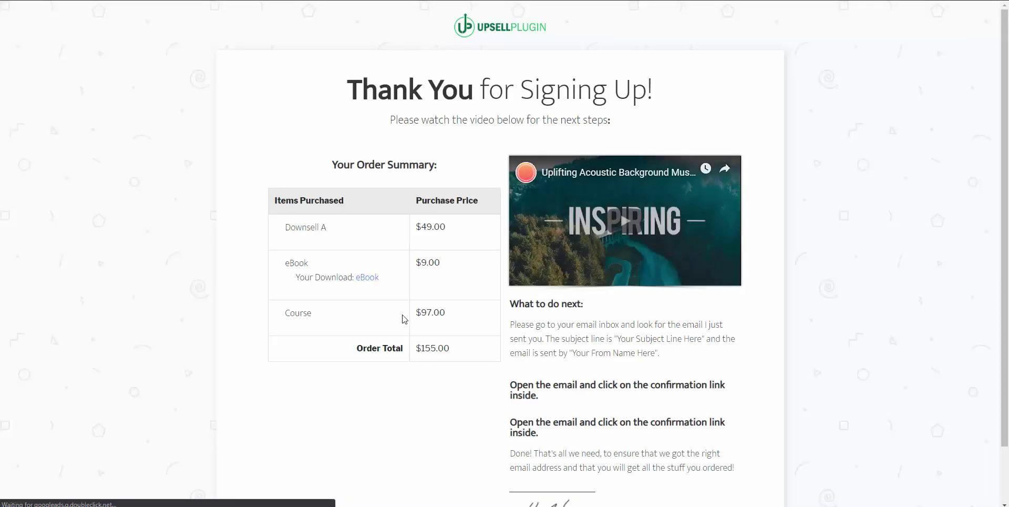
drag(286, 227, 468, 234)
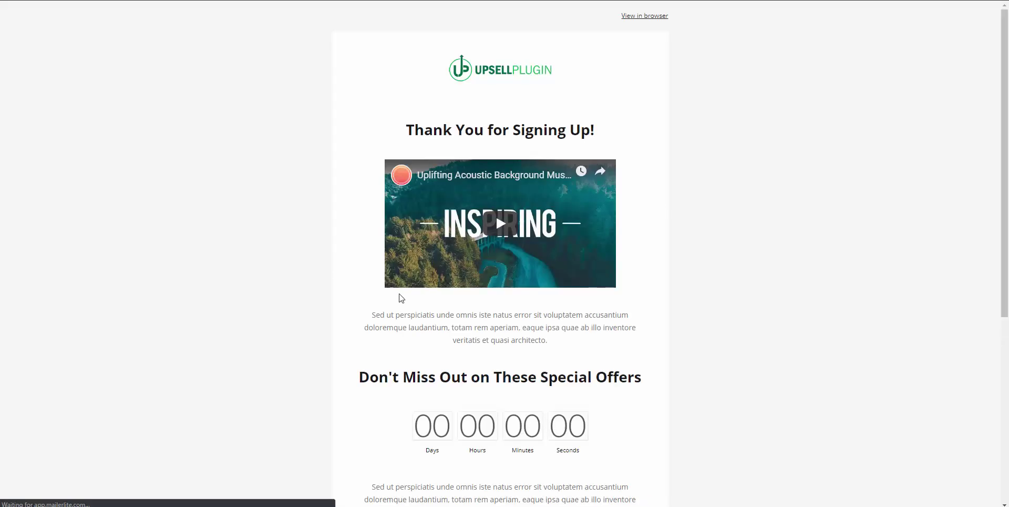
scroll(415, 310, down, 6)
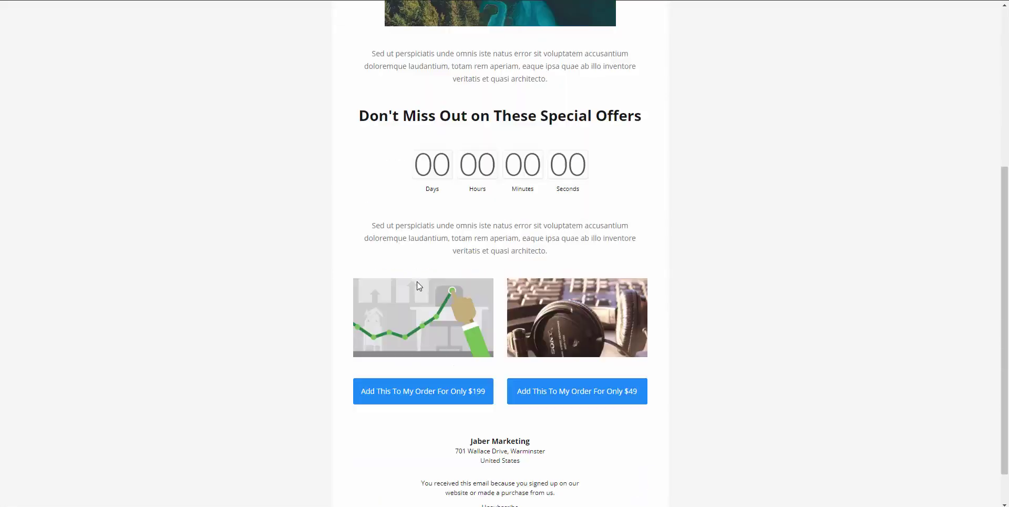
click(434, 344)
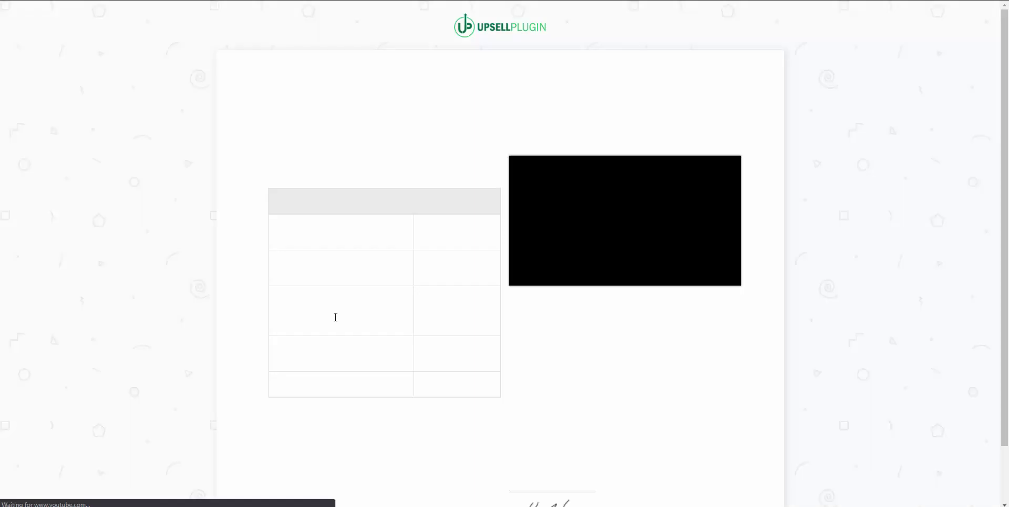
drag(458, 234, 258, 237)
Step: Clear the text highlight on the thank-you page's order summary
click(394, 238)
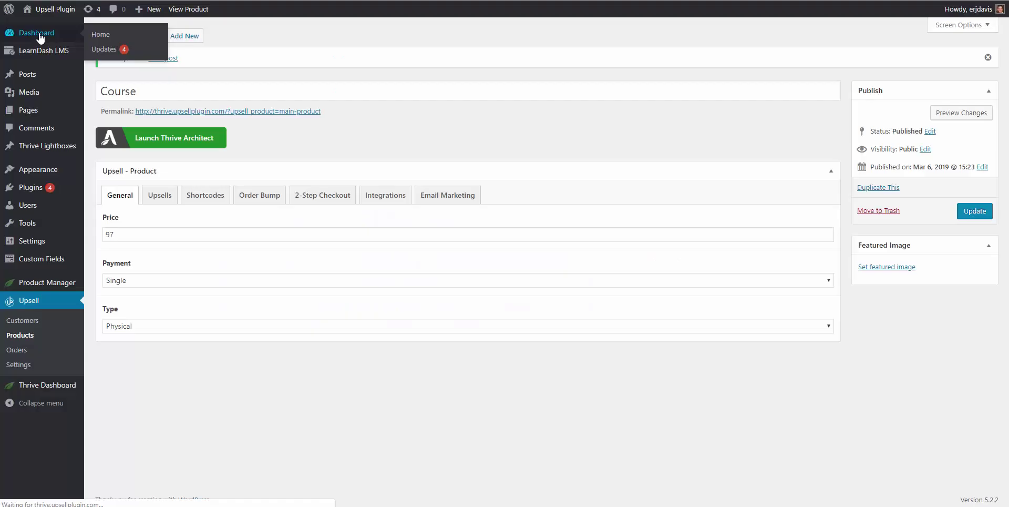
Step: Go from the WordPress dashboard to Upsell > Settings and scroll to the MailerLite API Key field
click(32, 33)
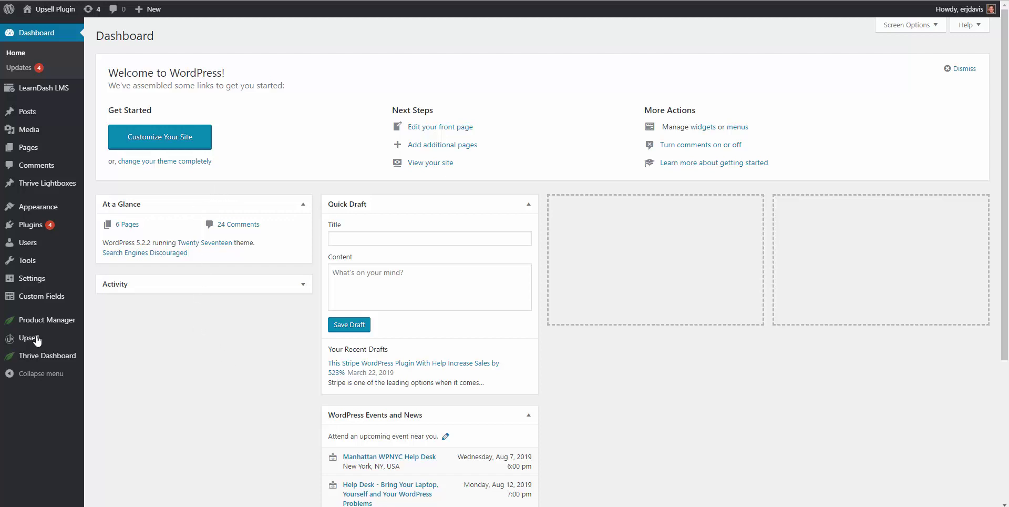
mouse_move(37, 338)
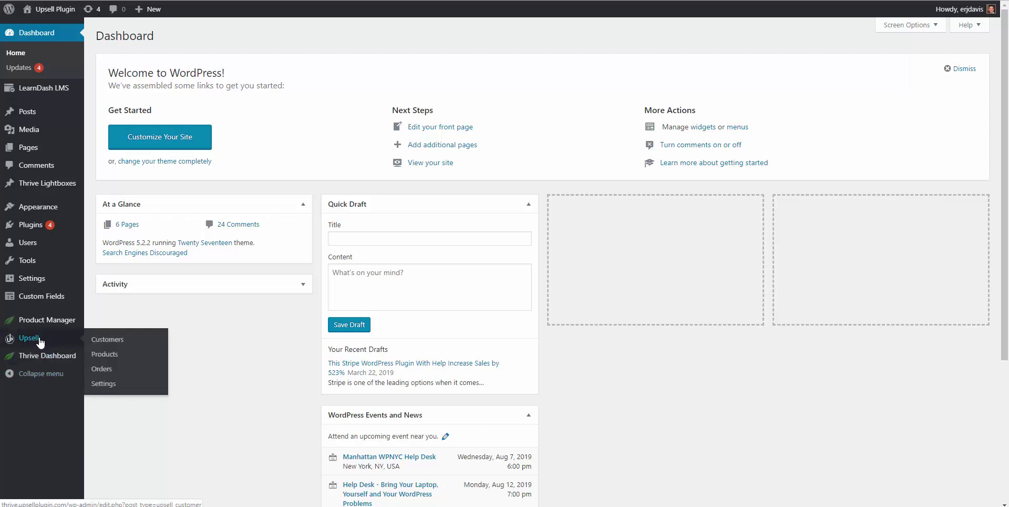
click(102, 385)
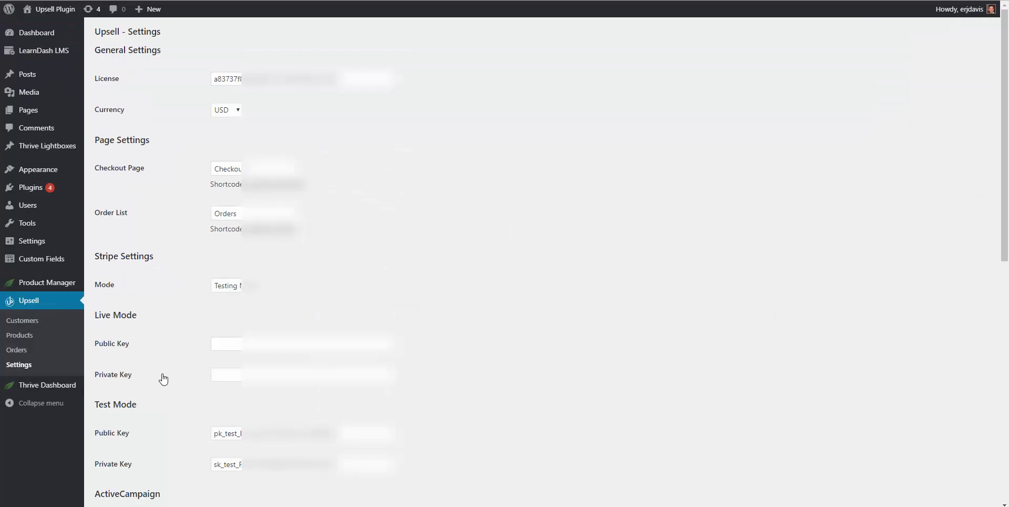
scroll(109, 398, down, 10)
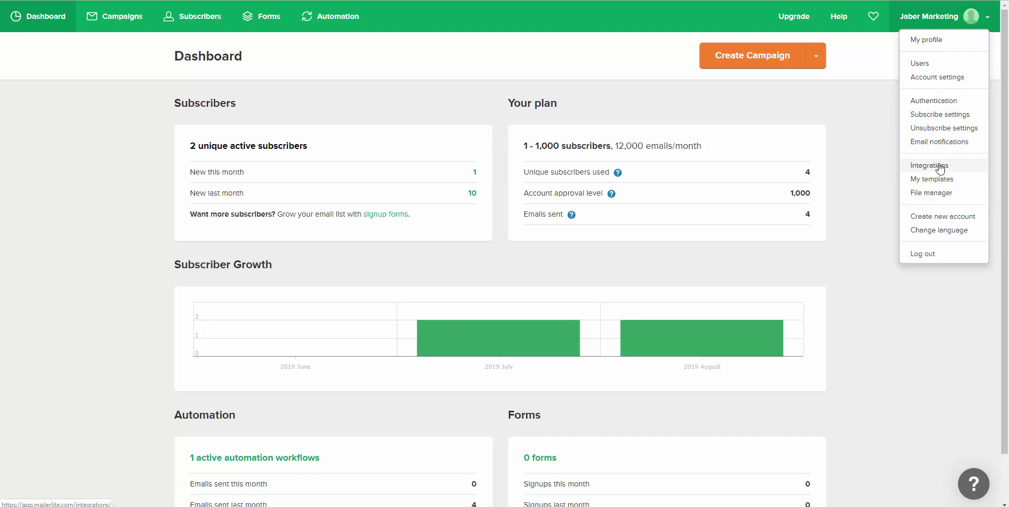
Step: In MailerLite's Integrations page, choose Use on the Developer API integration
click(929, 165)
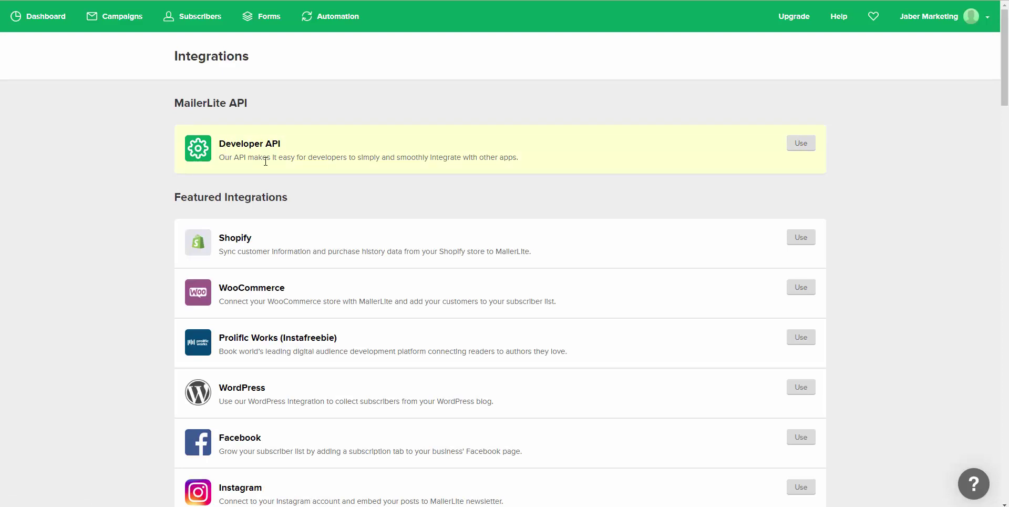
click(810, 145)
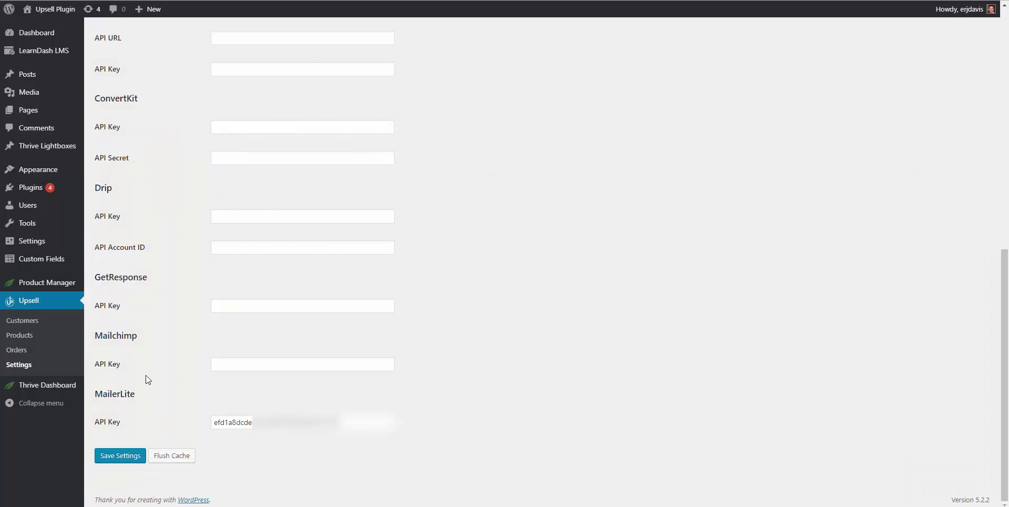
Step: Open the $97 Course product from the Upsell Products list for editing
click(21, 335)
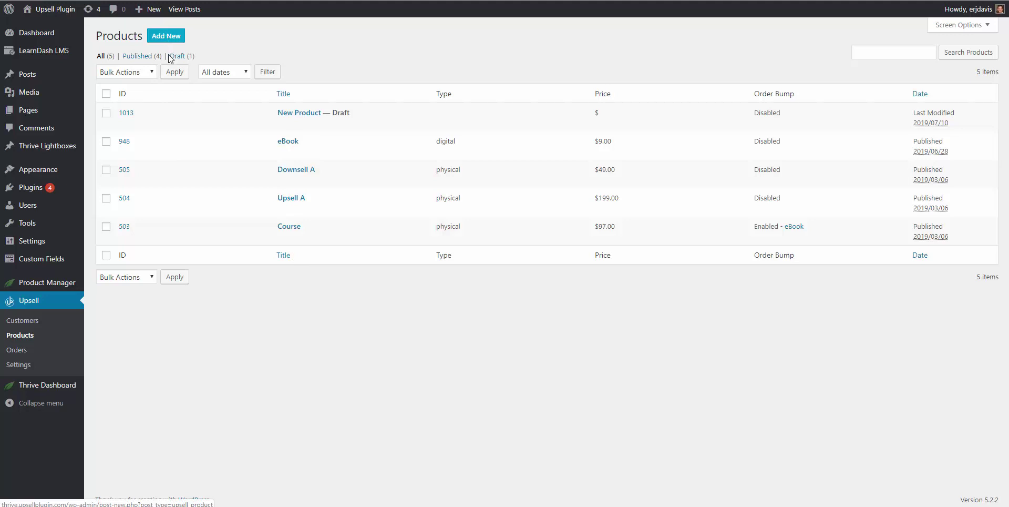
click(296, 230)
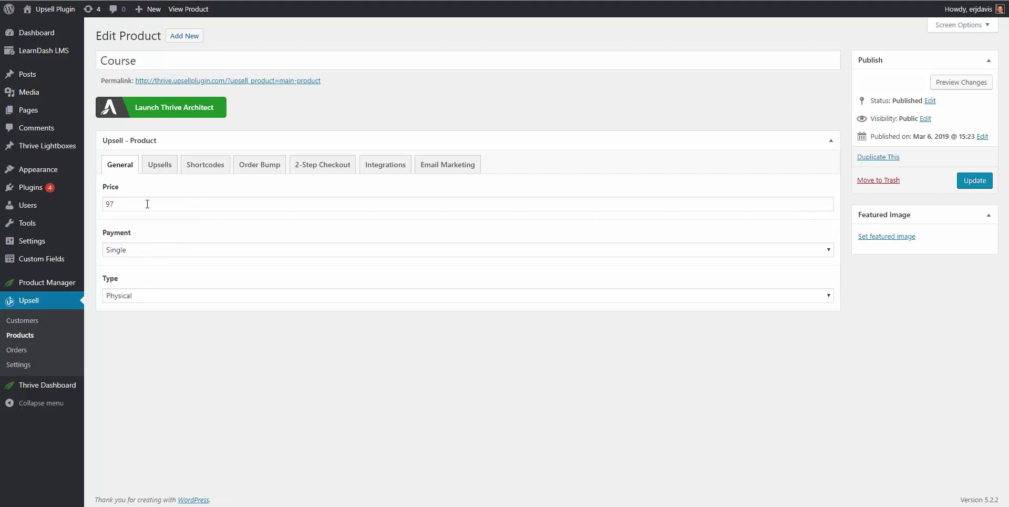
Step: Try Subscription payment with Daily interval on Course, then revert payment to Single
click(124, 256)
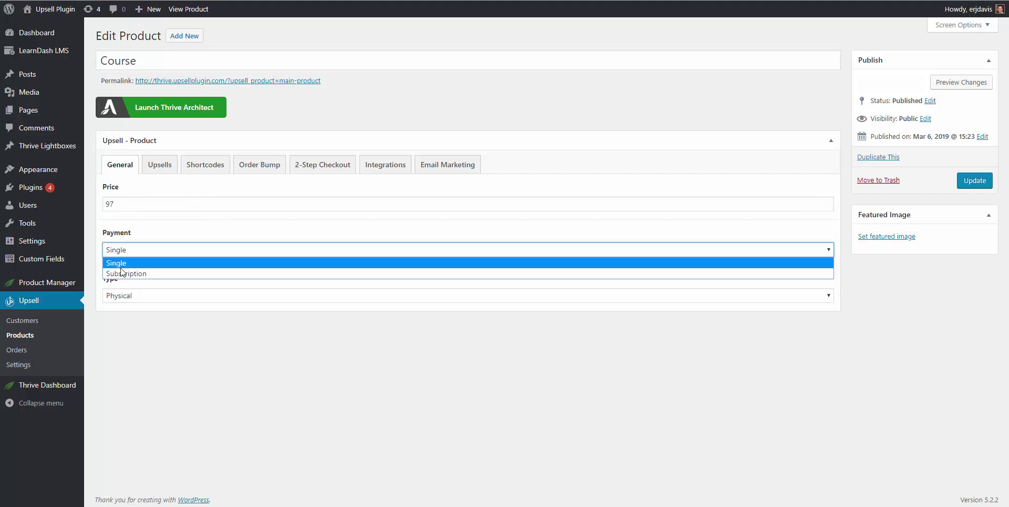
click(121, 271)
click(129, 295)
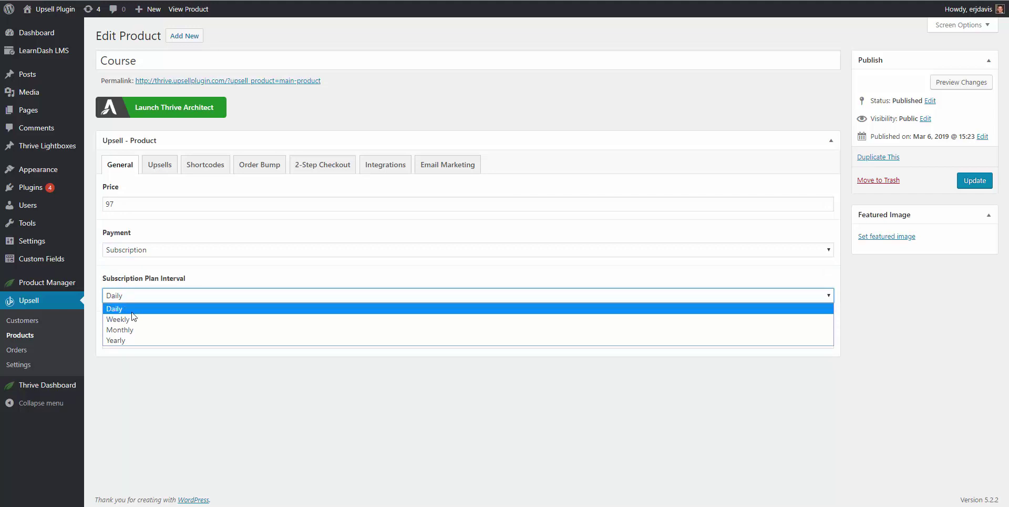
click(164, 292)
click(153, 292)
click(152, 252)
click(152, 253)
key(Up)
Step: Try the Digital product type, revert it to Physical, and show the Email Marketing settings
click(130, 295)
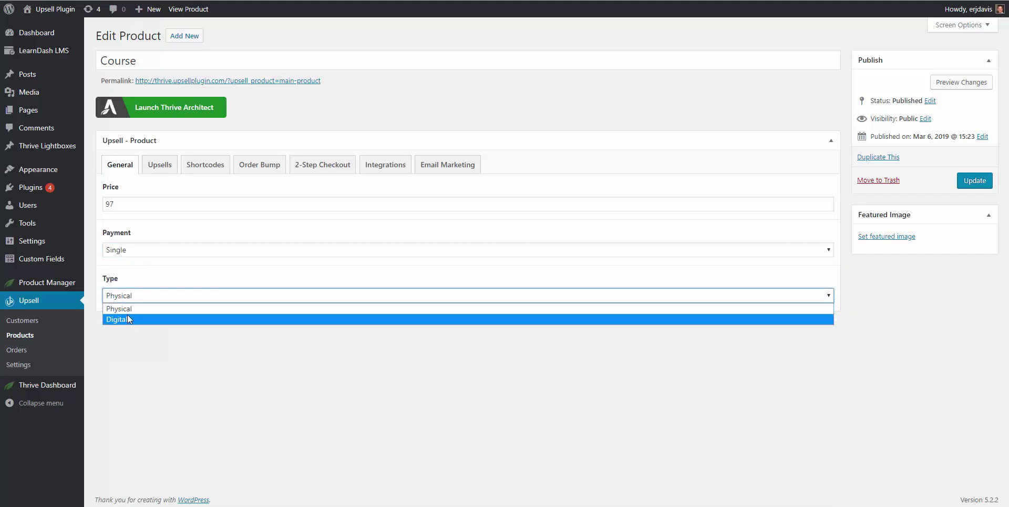
click(121, 319)
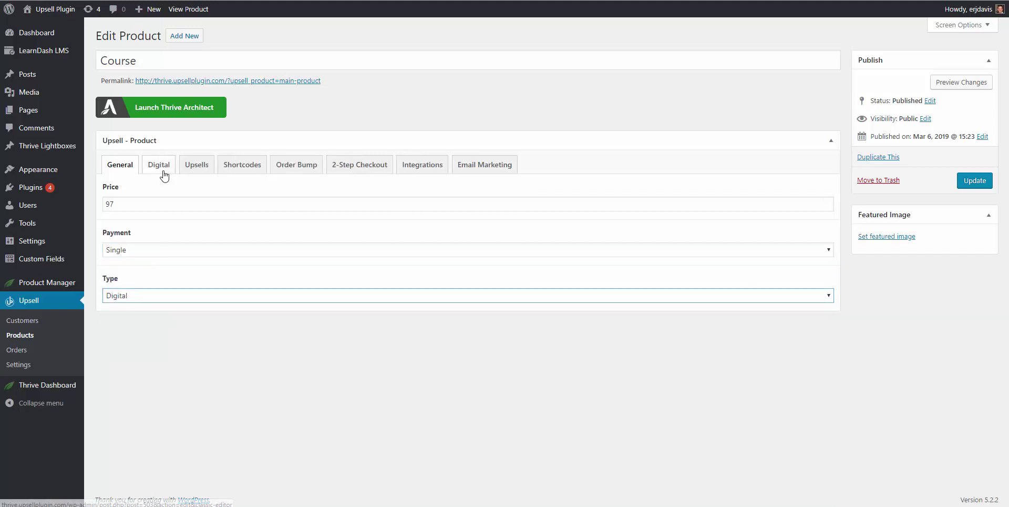
click(162, 169)
scroll(139, 344, down, 1)
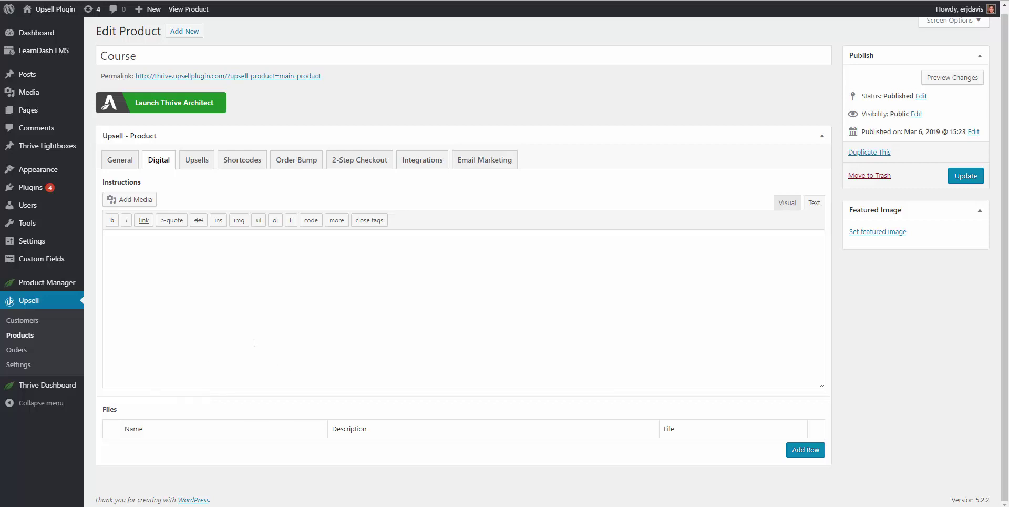
click(122, 161)
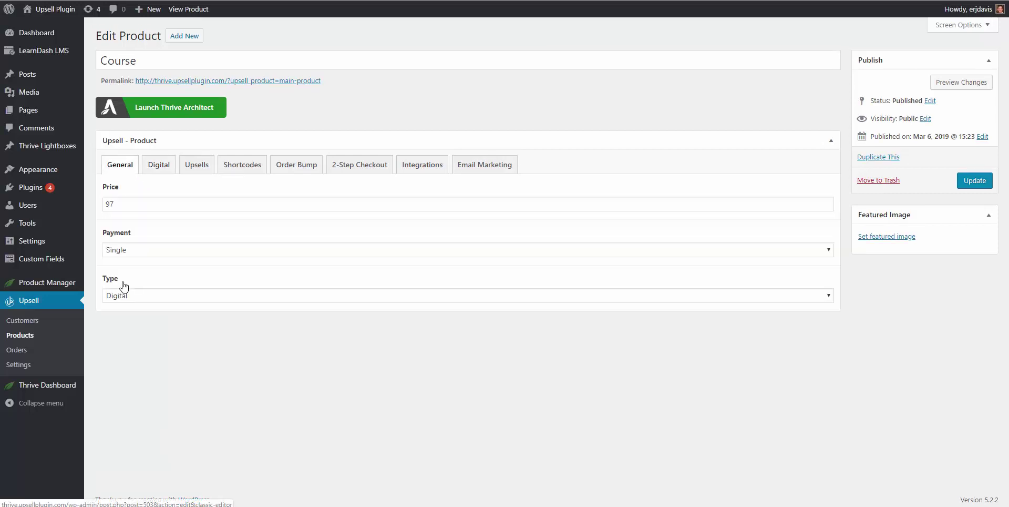
click(124, 295)
click(121, 307)
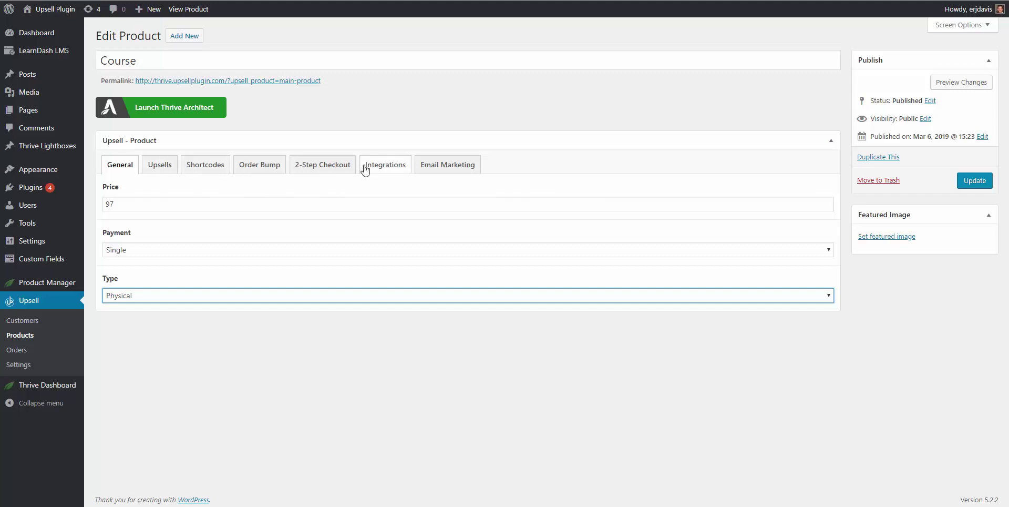
click(465, 166)
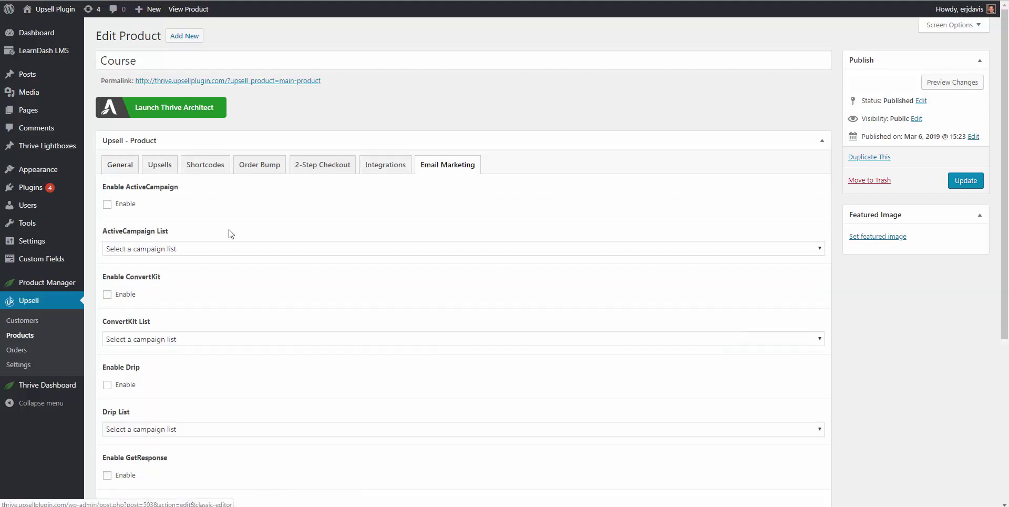
Step: Enable MailerLite on Course with the Main Product list, update it, and return to Products
scroll(129, 286, down, 5)
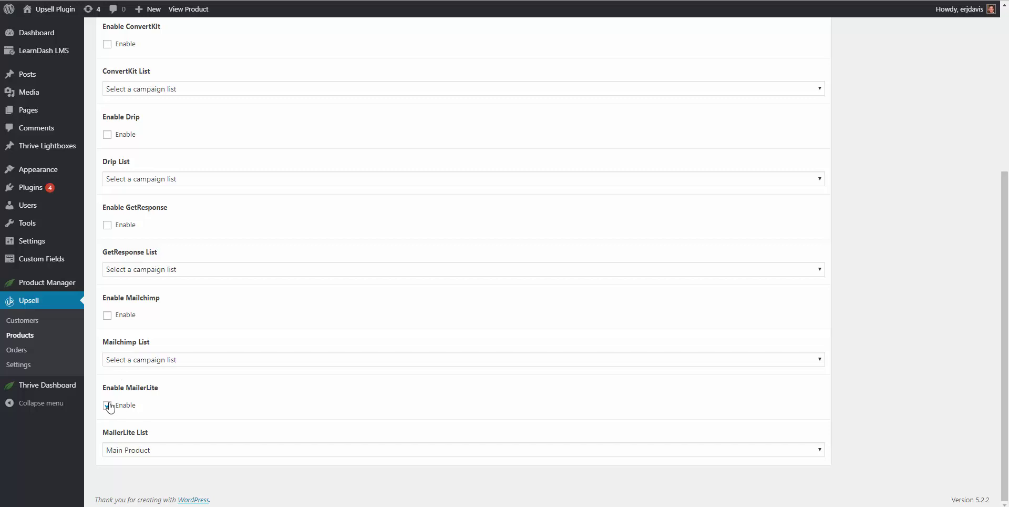
click(107, 405)
click(107, 405)
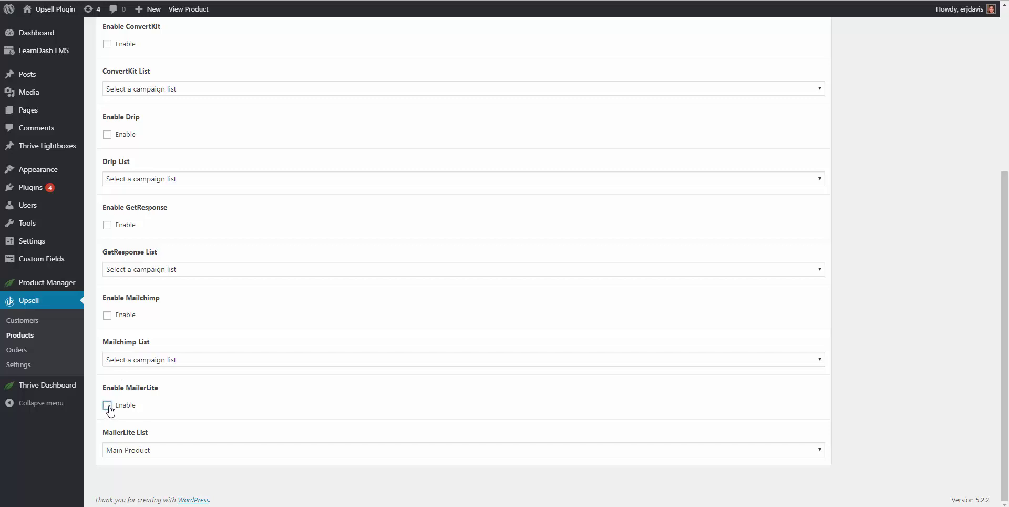
click(130, 449)
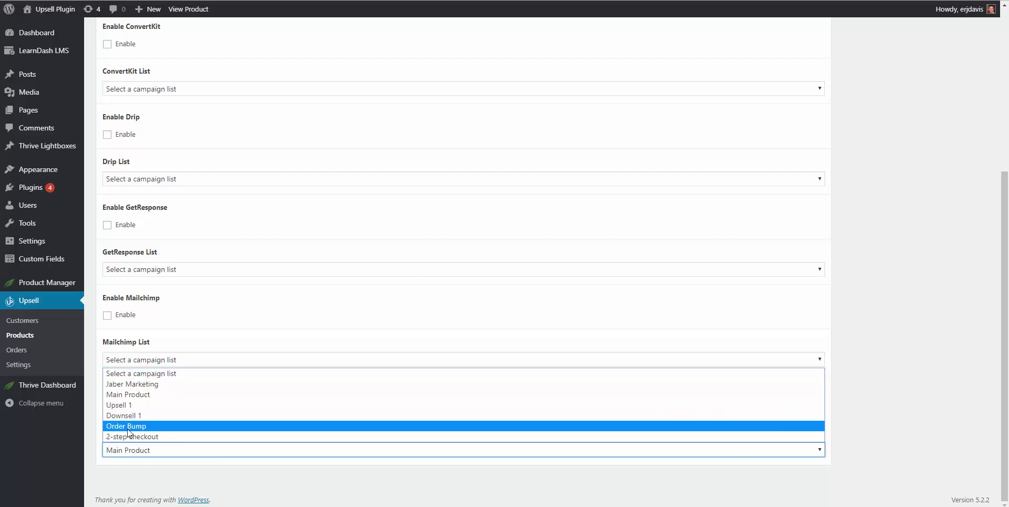
click(134, 395)
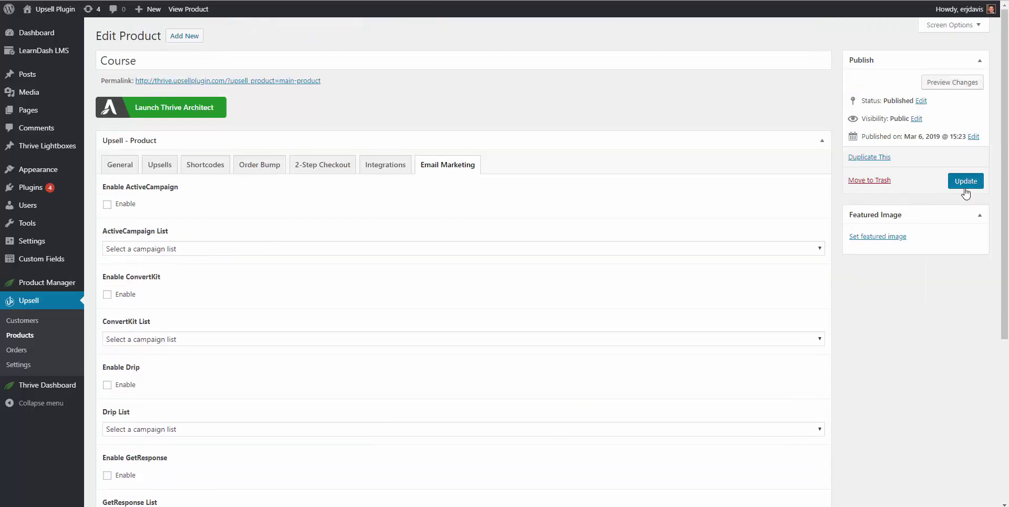
click(965, 184)
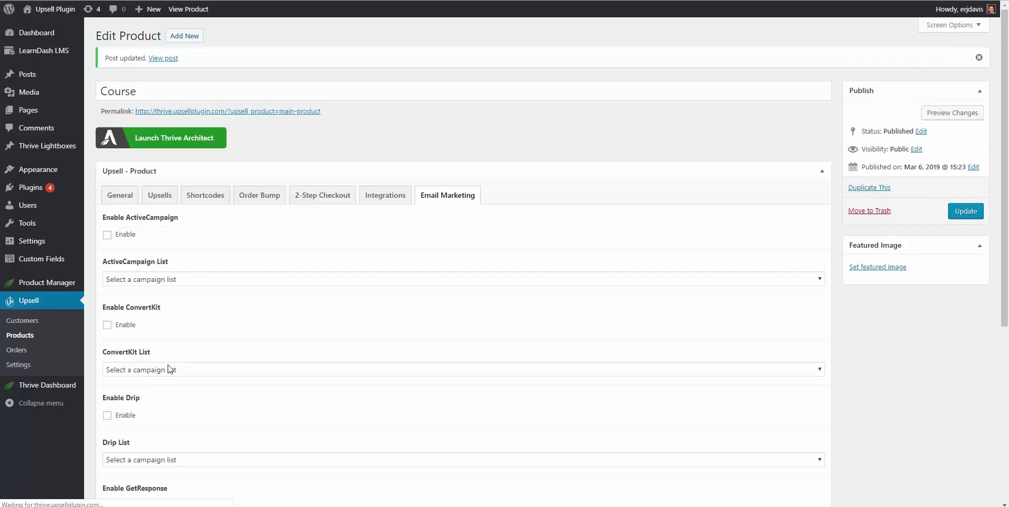
click(29, 336)
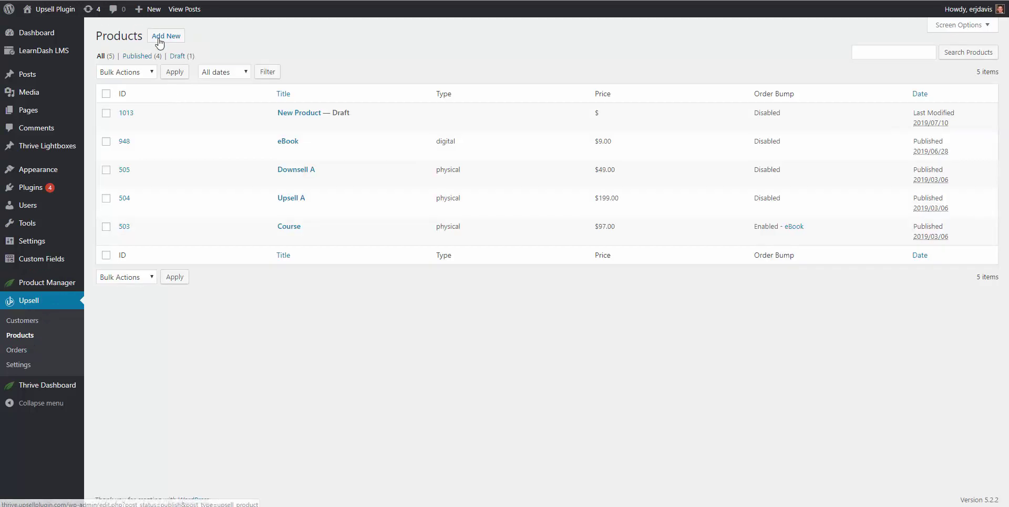
Step: Set Upsell A's email marketing to MailerLite with the Upsell 1 list and update the product
click(298, 201)
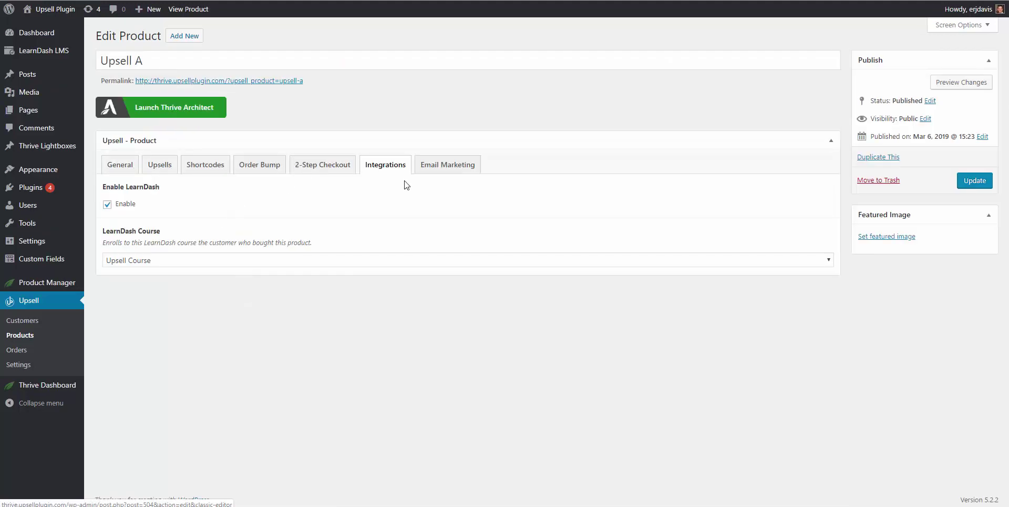
click(429, 175)
scroll(148, 356, down, 5)
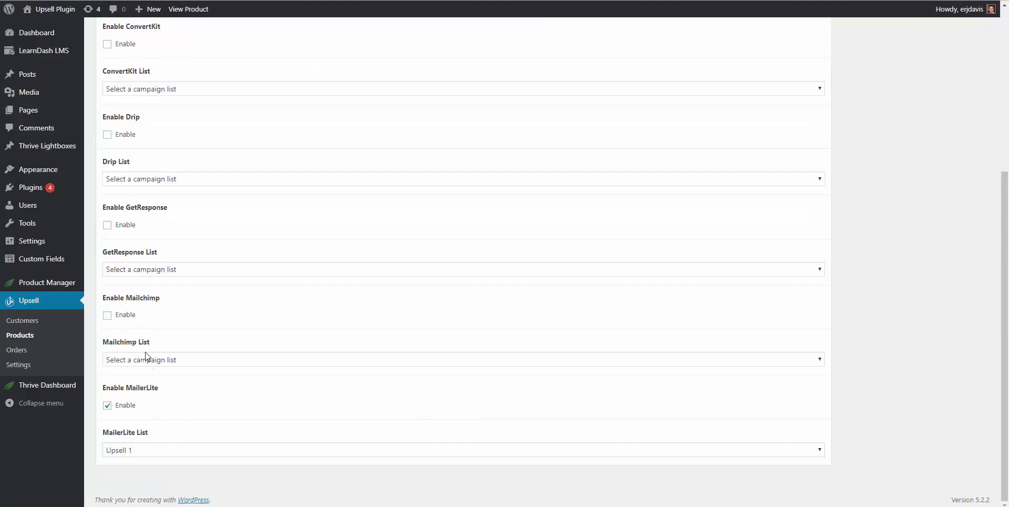
click(119, 452)
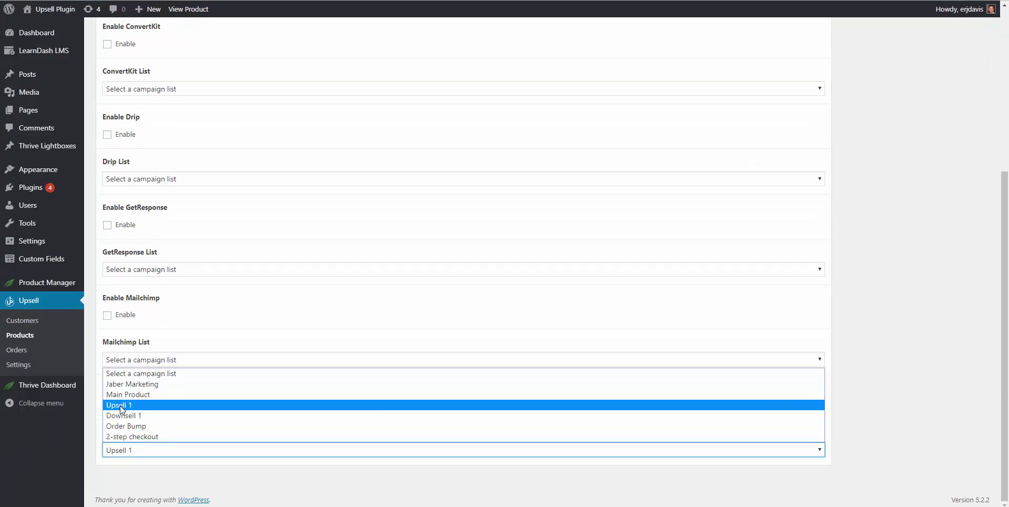
click(263, 403)
scroll(841, 321, up, 5)
click(965, 180)
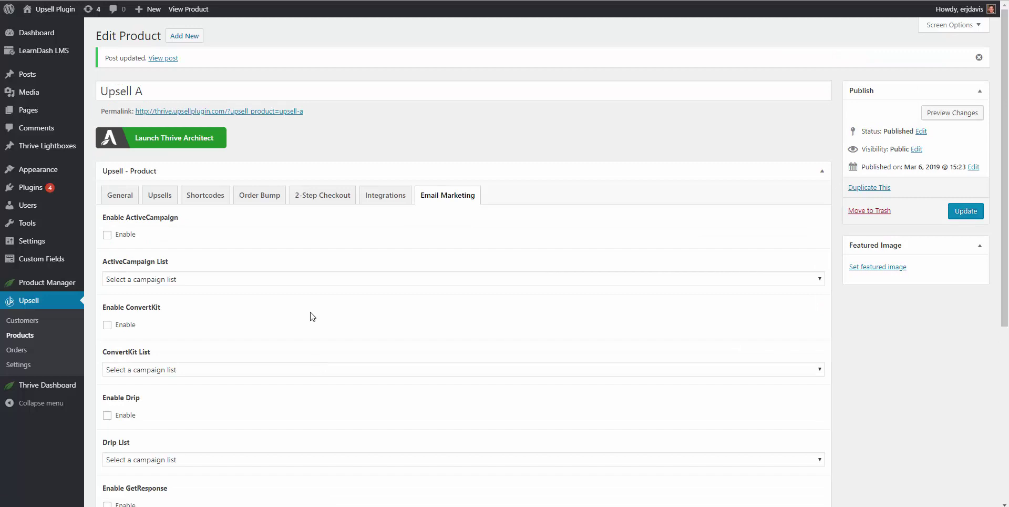
scroll(181, 286, down, 4)
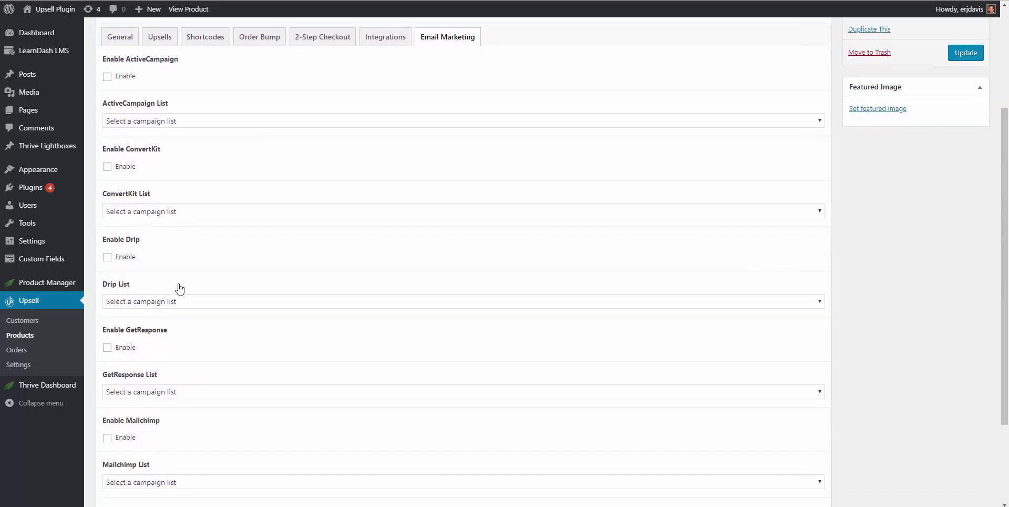
scroll(174, 294, down, 2)
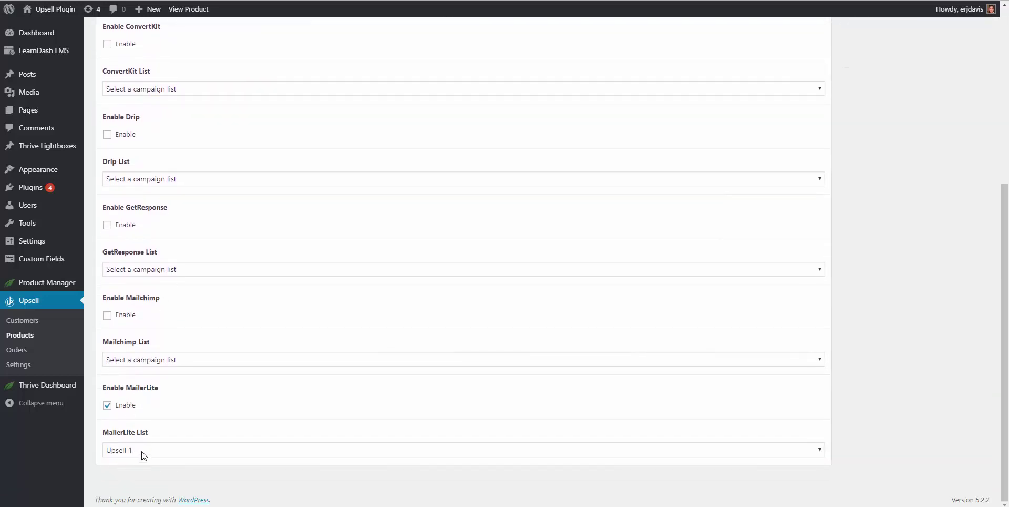